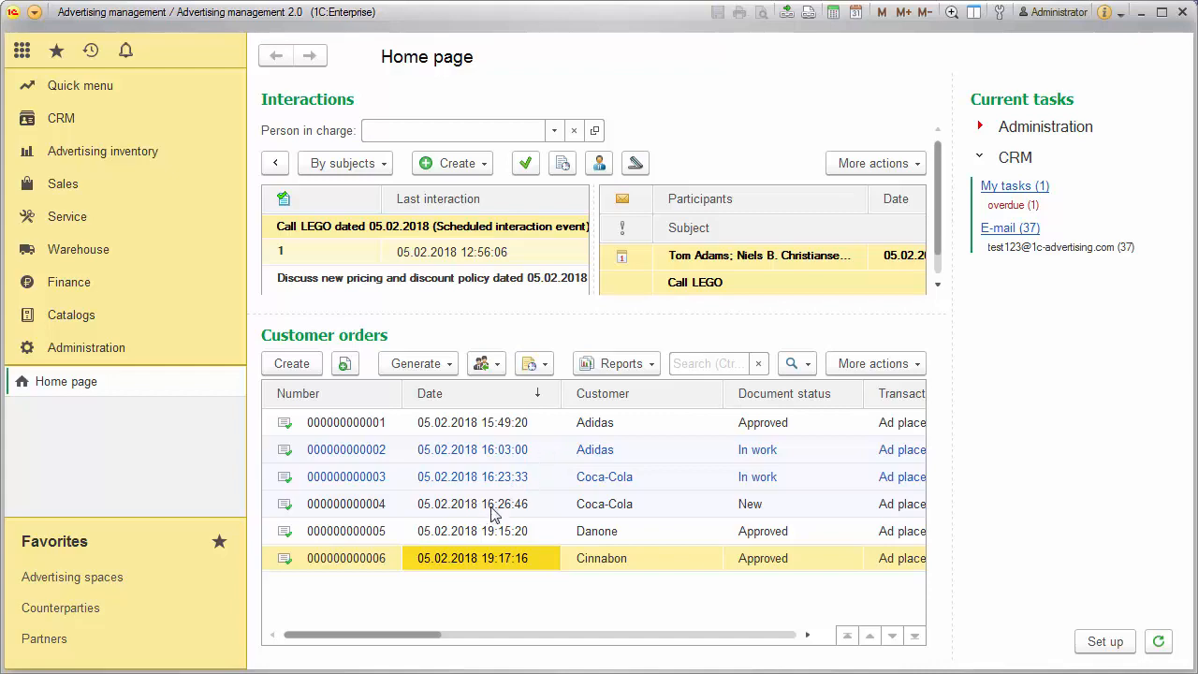
Open the Cinnabon customer order and the photo-report requirements assigned to it.
{"action": "left_click", "coordinate": [349, 560]}
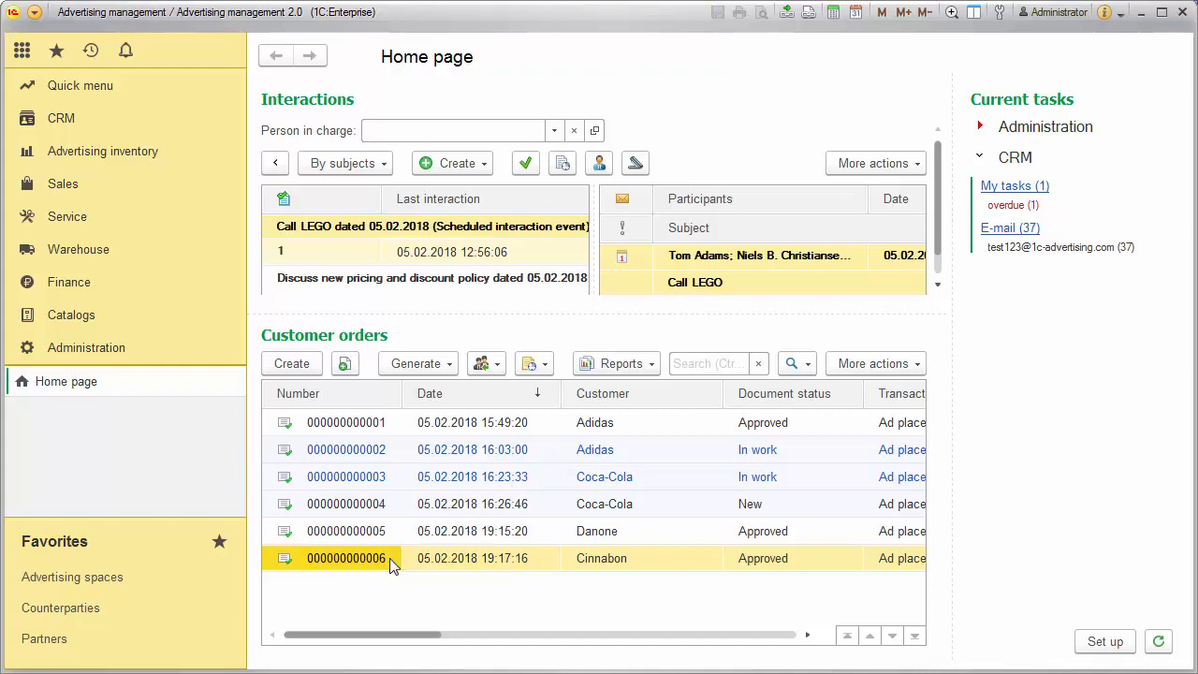
{"action": "double_click", "coordinate": [461, 560]}
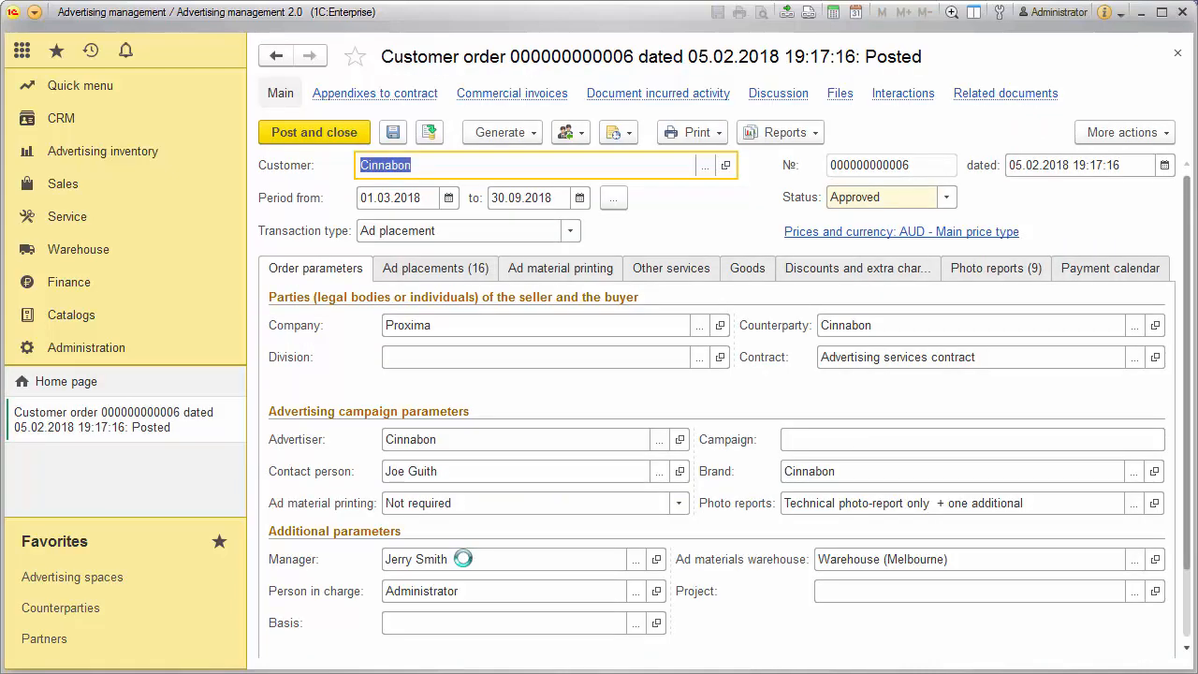
{"action": "left_click", "coordinate": [936, 503]}
{"action": "left_click", "coordinate": [1157, 504]}
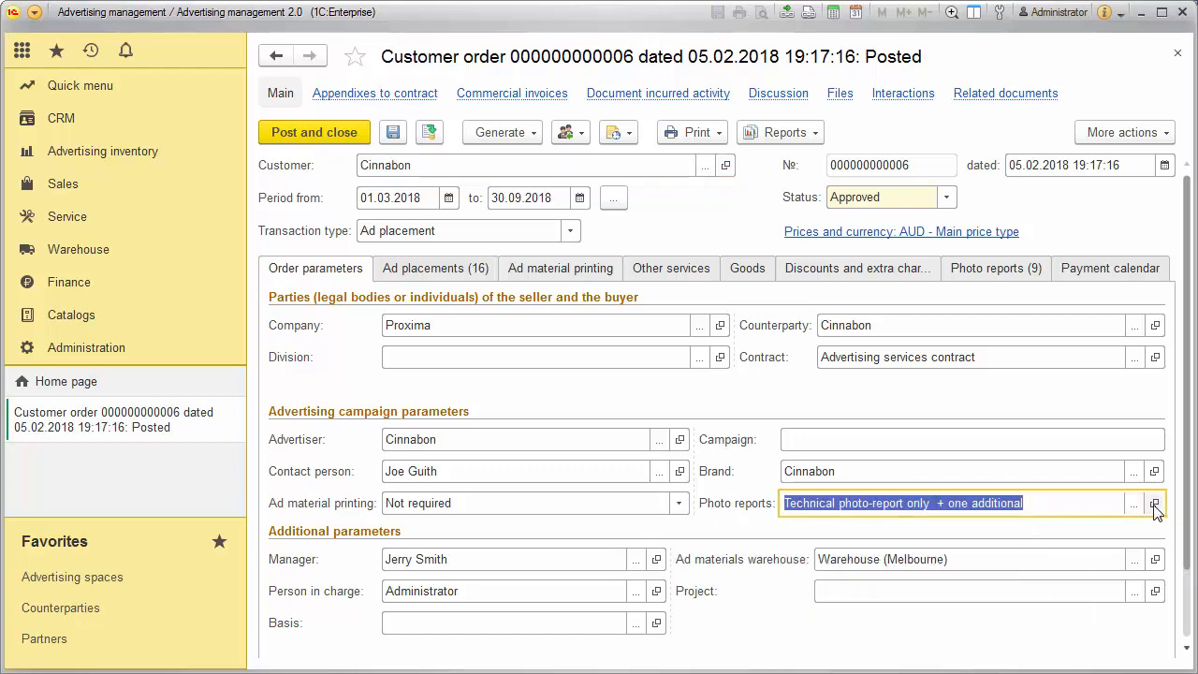
{"action": "left_click", "coordinate": [1154, 503]}
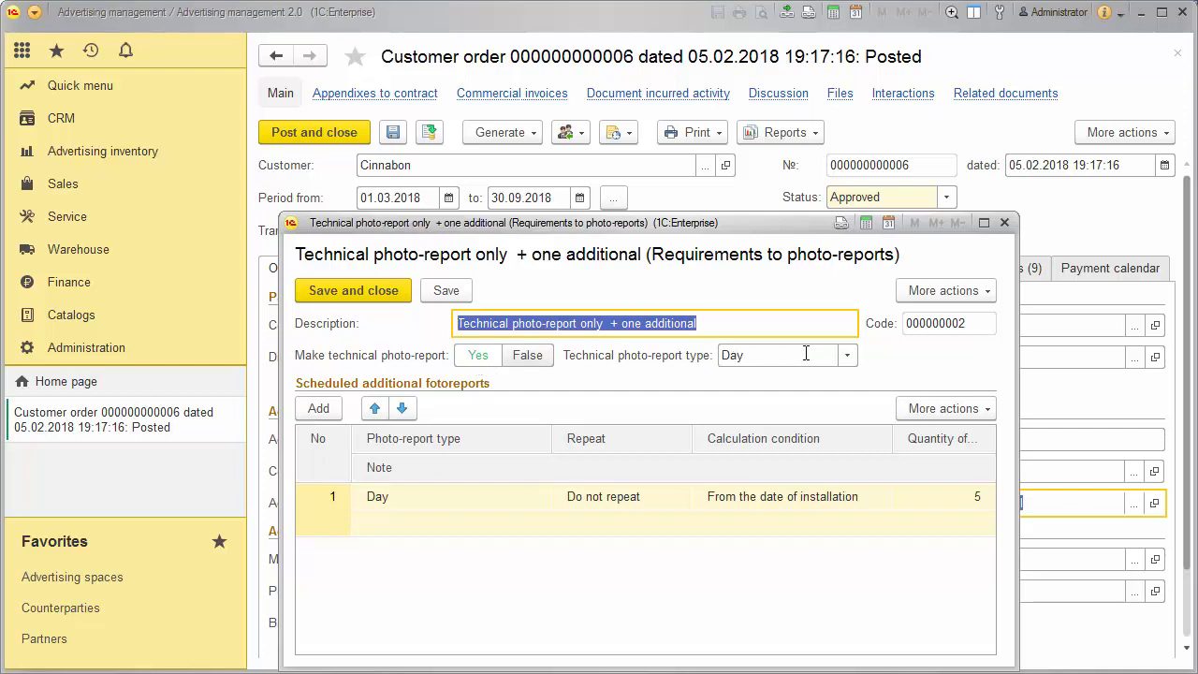
Examine the technical photo-report type choices and the scheduled additional report's type, repeat, calculation condition and quantity, and close the requirements unchanged.
{"action": "left_click", "coordinate": [848, 356]}
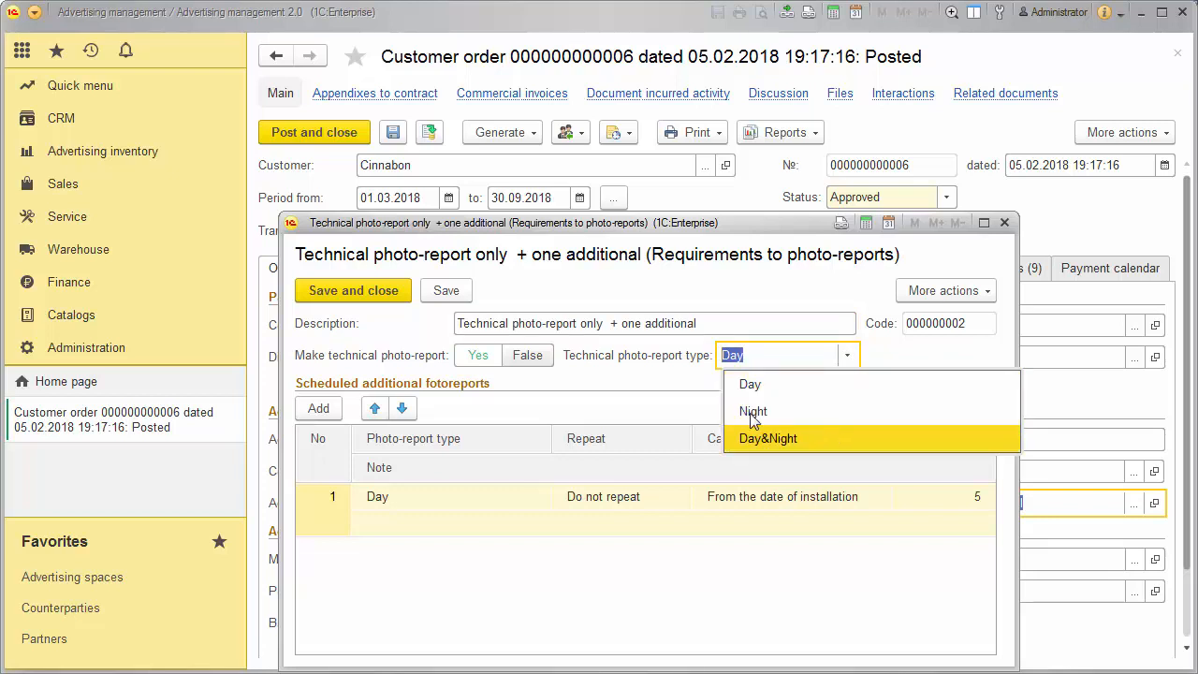
{"action": "left_click", "coordinate": [631, 357]}
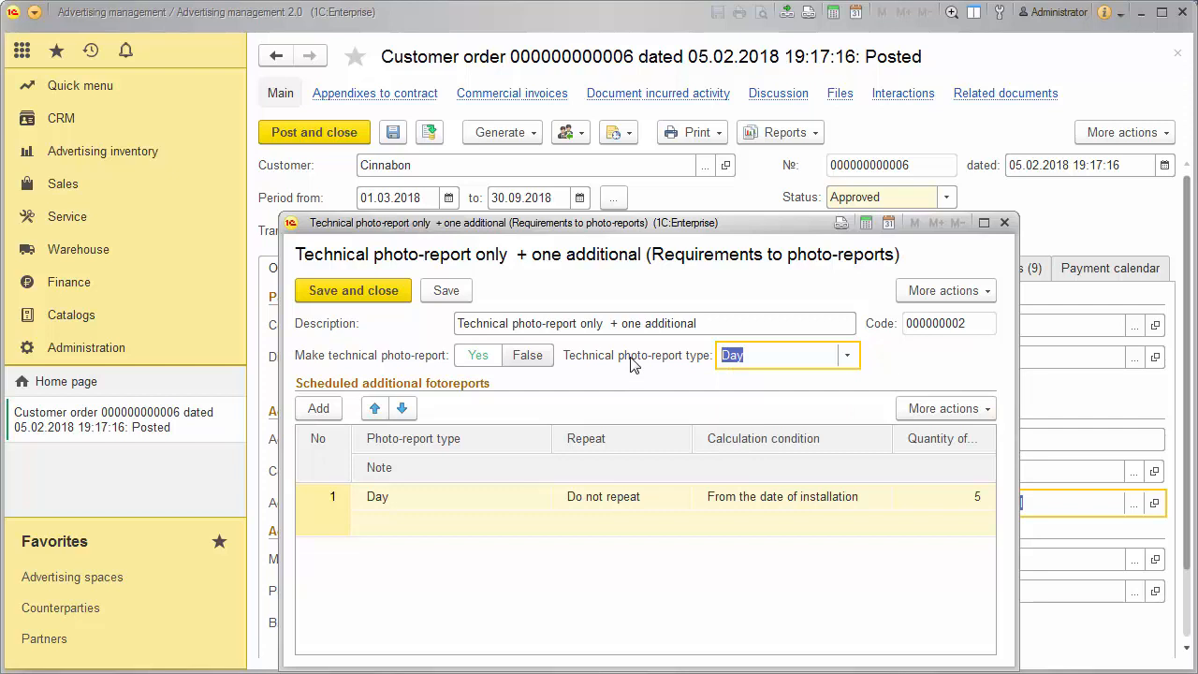
{"action": "left_click", "coordinate": [378, 523]}
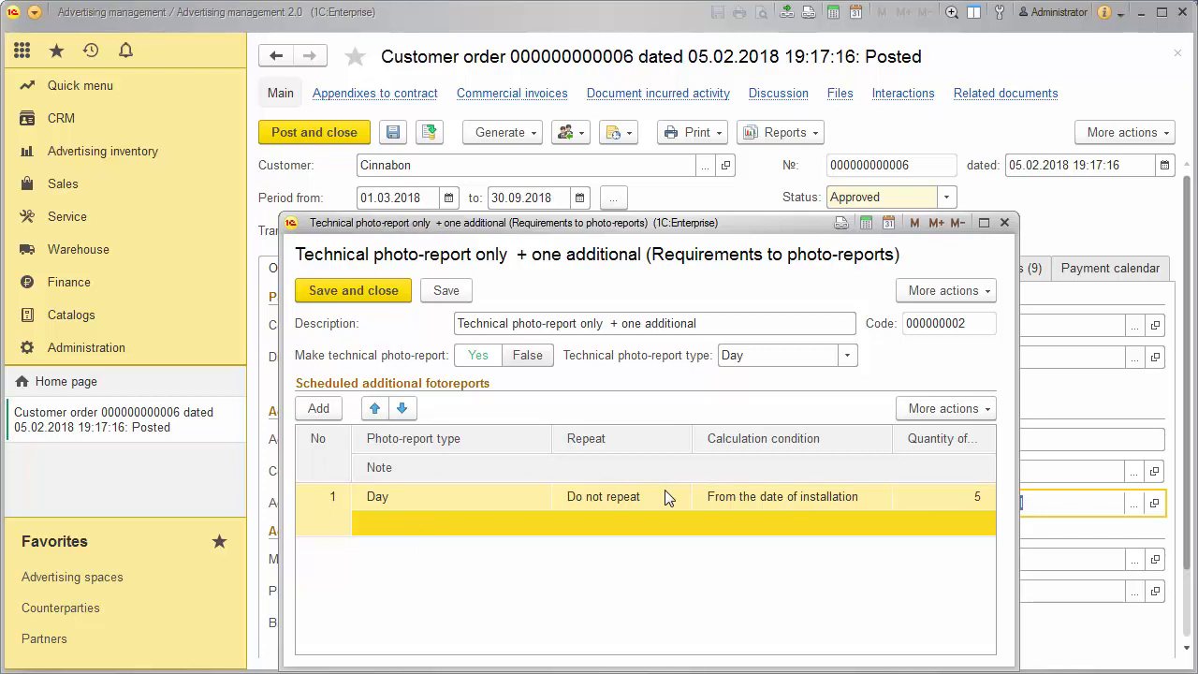
{"action": "left_click", "coordinate": [403, 502]}
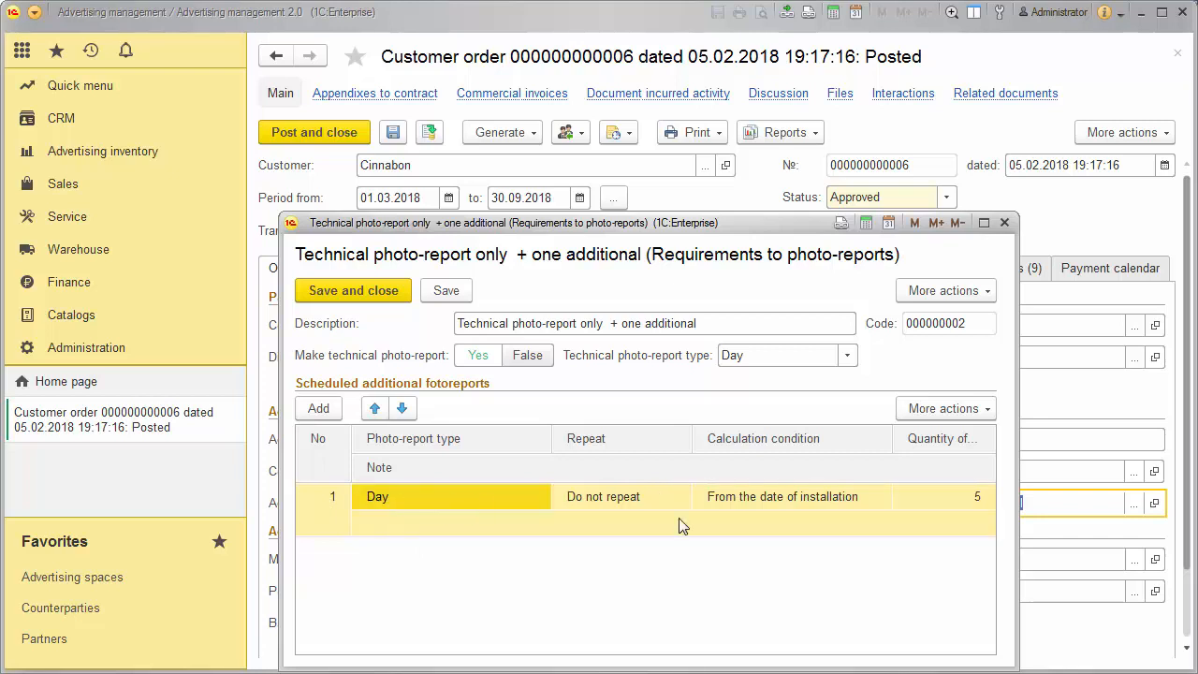
{"action": "left_click", "coordinate": [960, 507]}
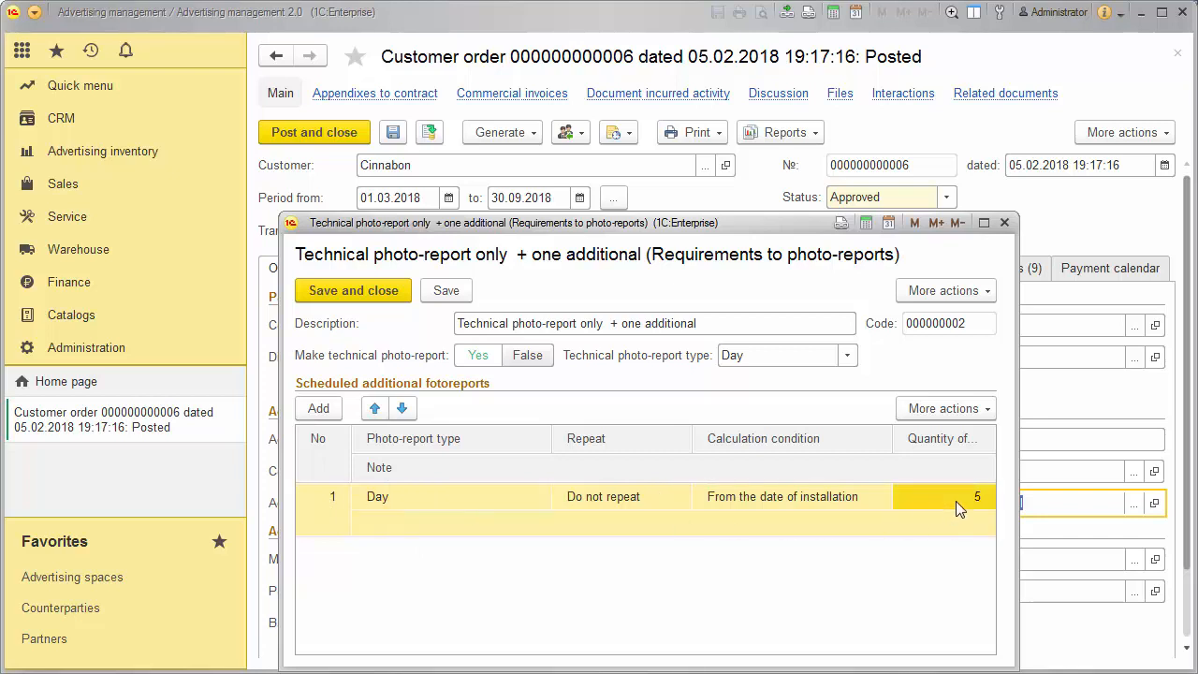
{"action": "left_click", "coordinate": [833, 502]}
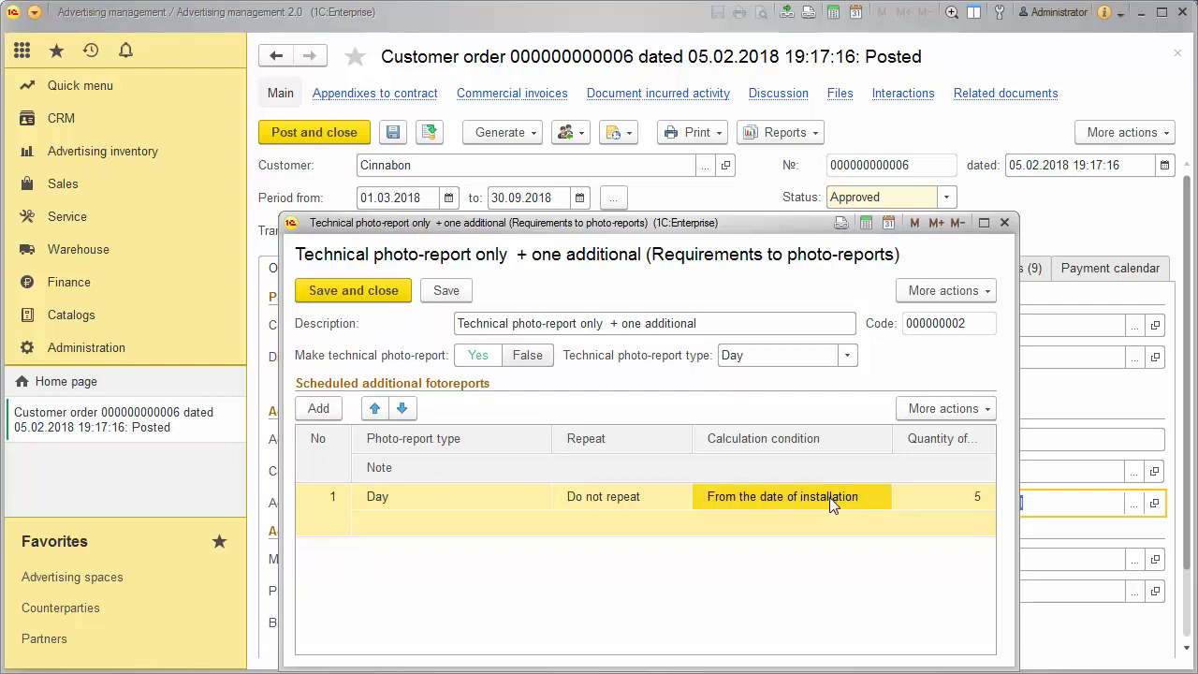
{"action": "left_click", "coordinate": [651, 503]}
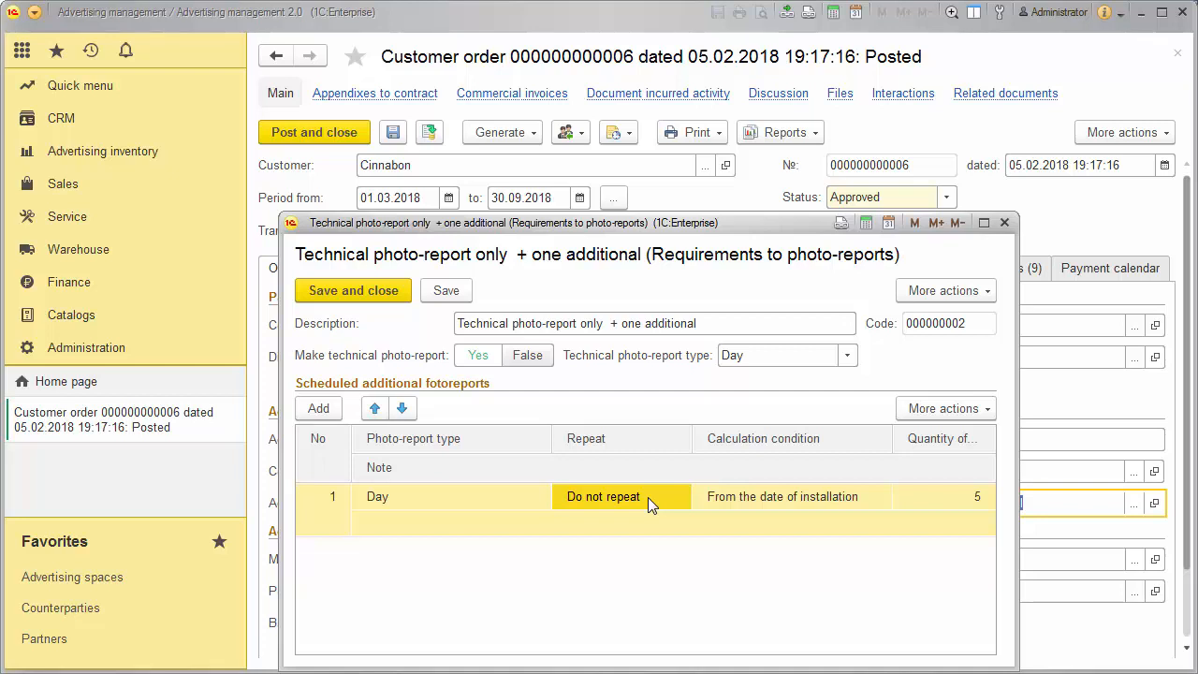
{"action": "left_click", "coordinate": [648, 499]}
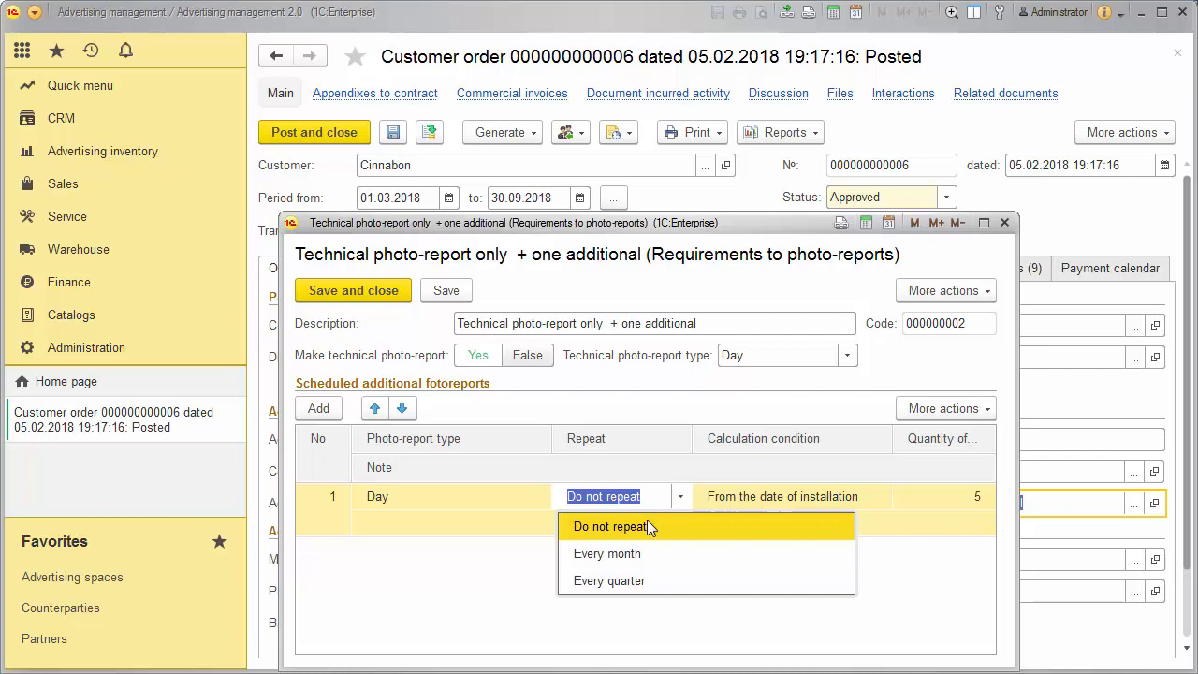
{"action": "left_click", "coordinate": [669, 466]}
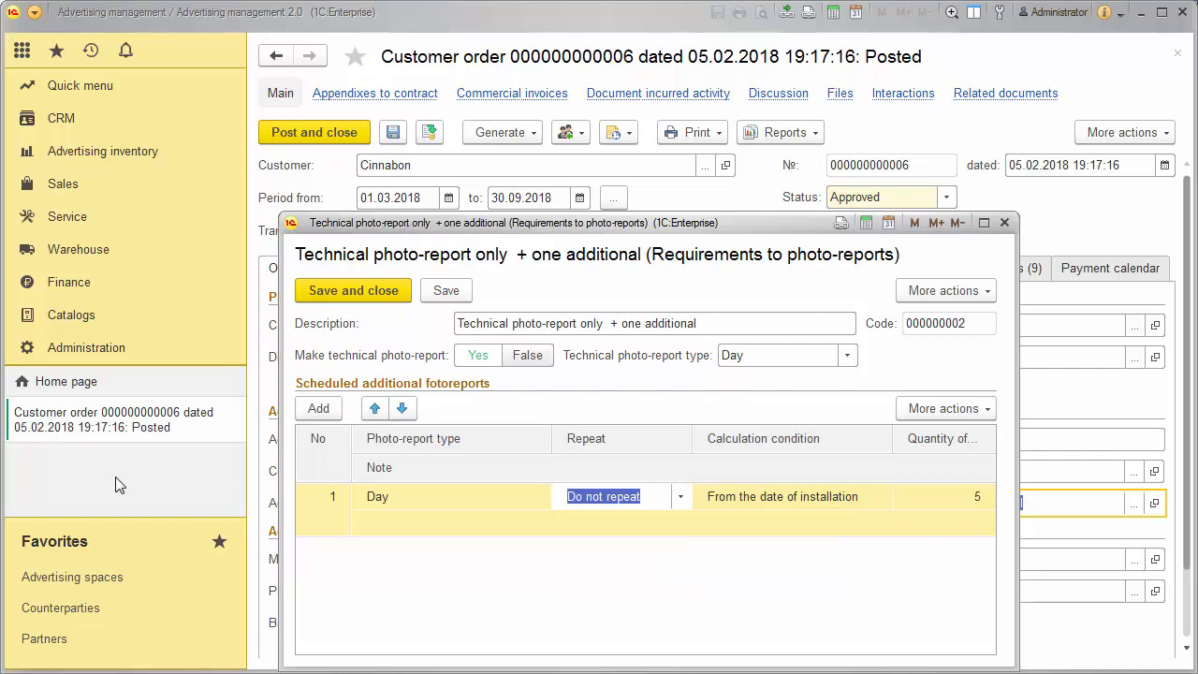
{"action": "left_click", "coordinate": [1007, 222]}
Refill the order's scheduled photo reports according to its ad placements, confirming the replacement of the existing list.
{"action": "left_click", "coordinate": [990, 269]}
{"action": "scroll", "coordinate": [992, 278], "scroll_direction": "down", "scroll_amount": 2}
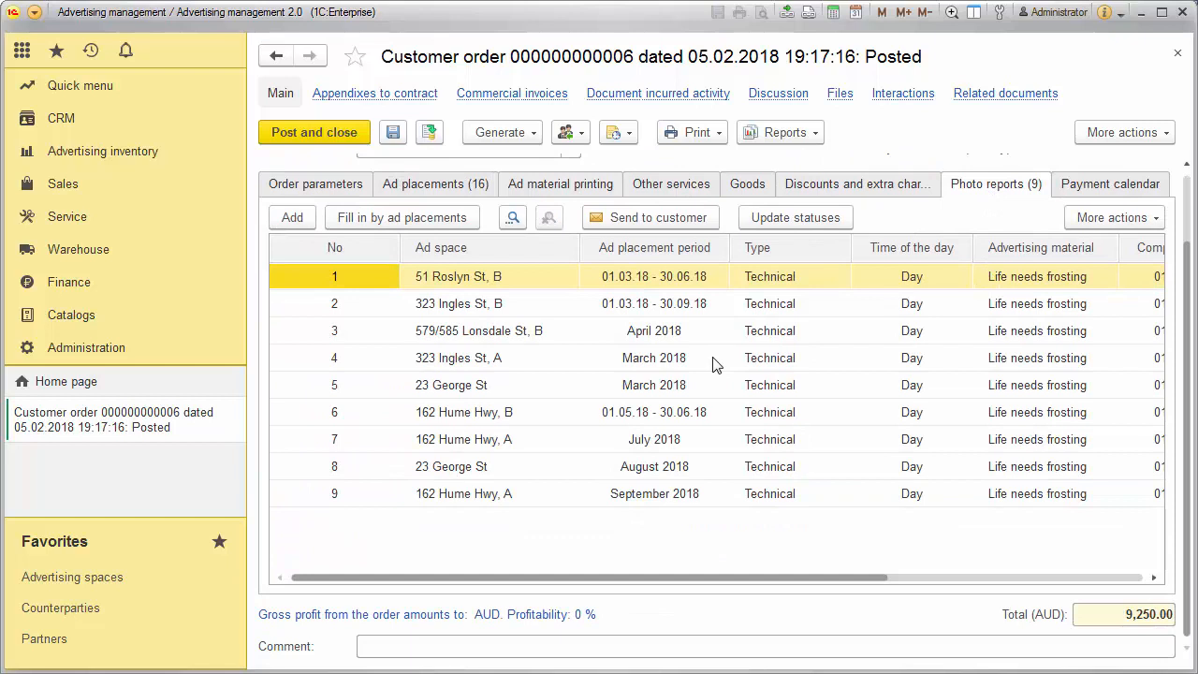
{"action": "left_click", "coordinate": [391, 221]}
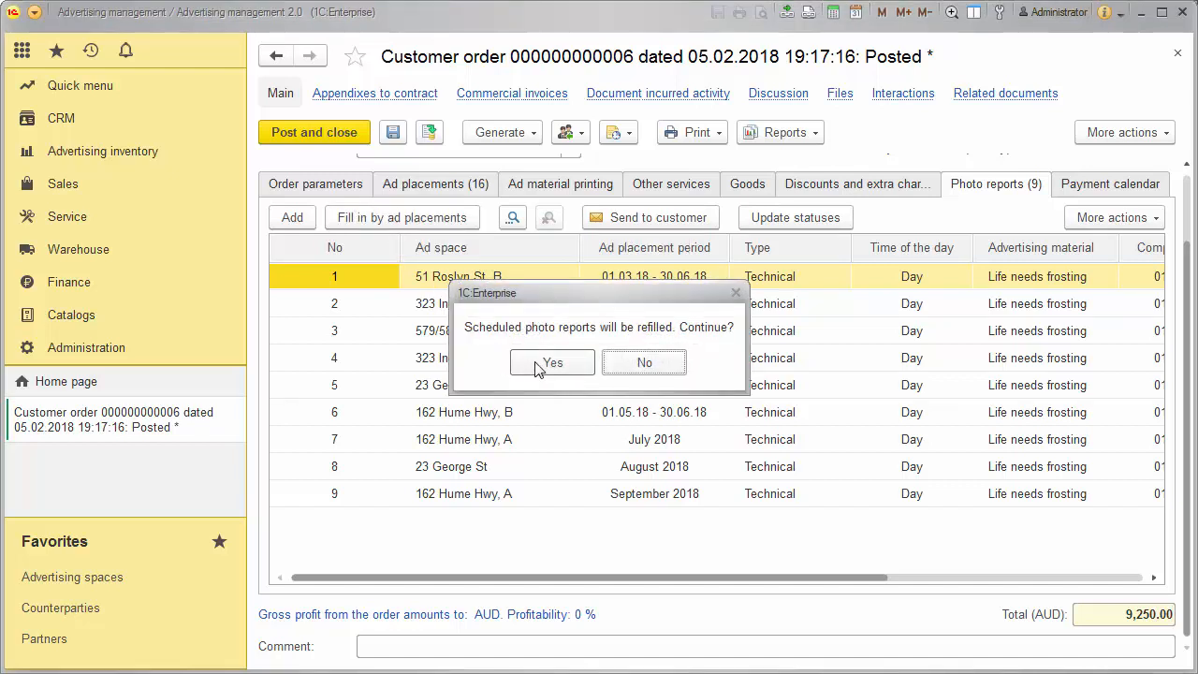
{"action": "left_click", "coordinate": [552, 363]}
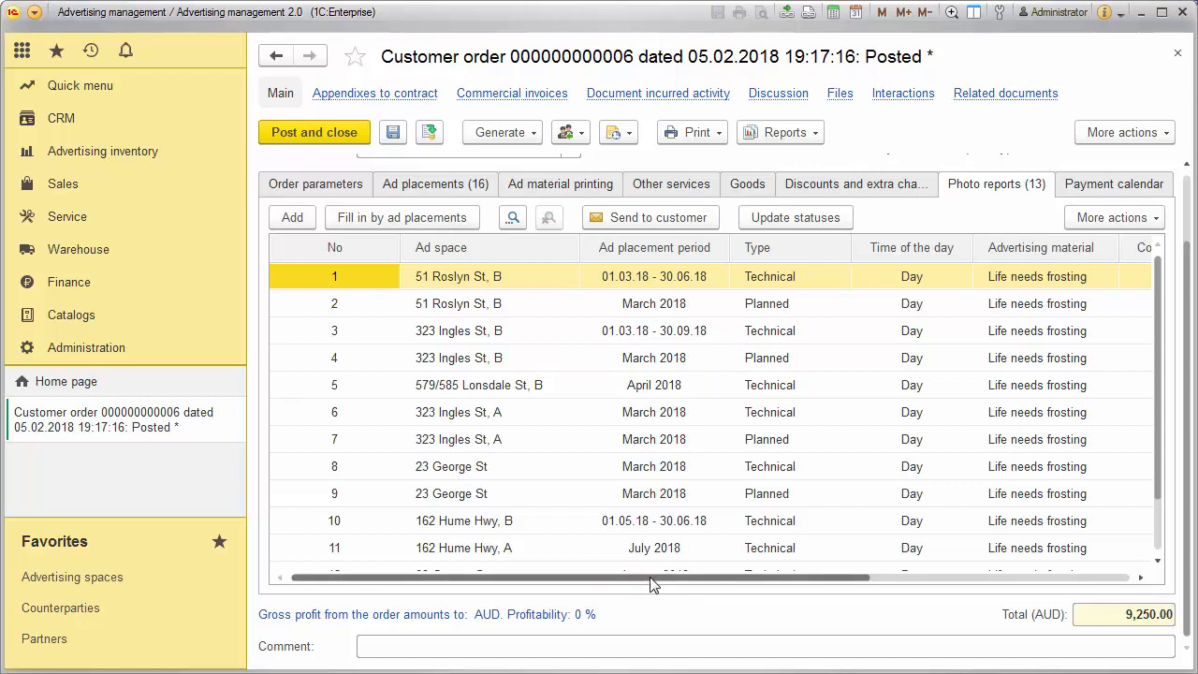
Check the types and completion deadlines of the refilled photo reports, and post the customer order.
{"action": "left_click_drag", "start_coordinate": [653, 584], "coordinate": [892, 596]}
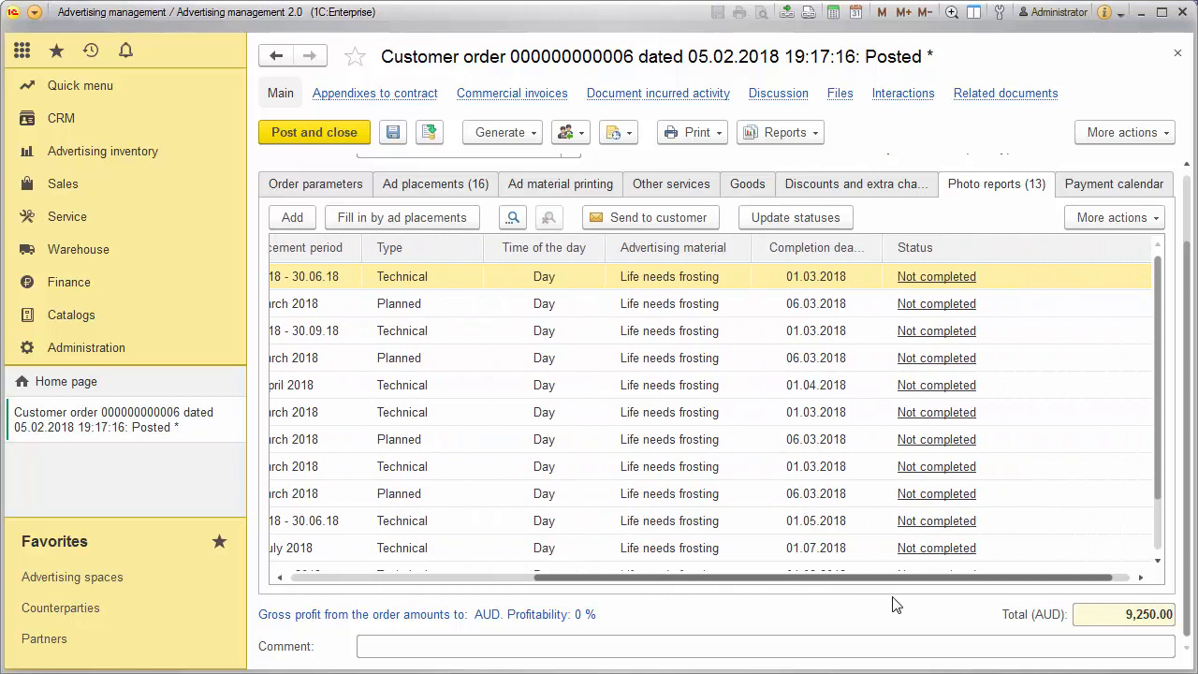
{"action": "left_click", "coordinate": [793, 284]}
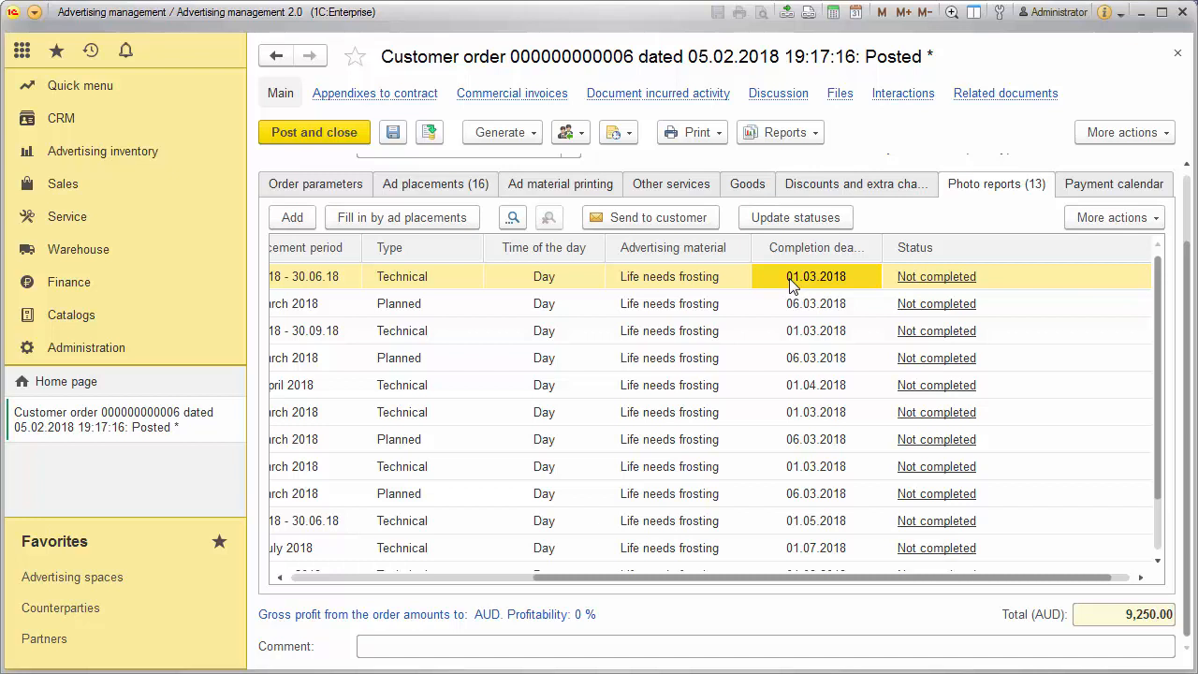
{"action": "left_click", "coordinate": [450, 300]}
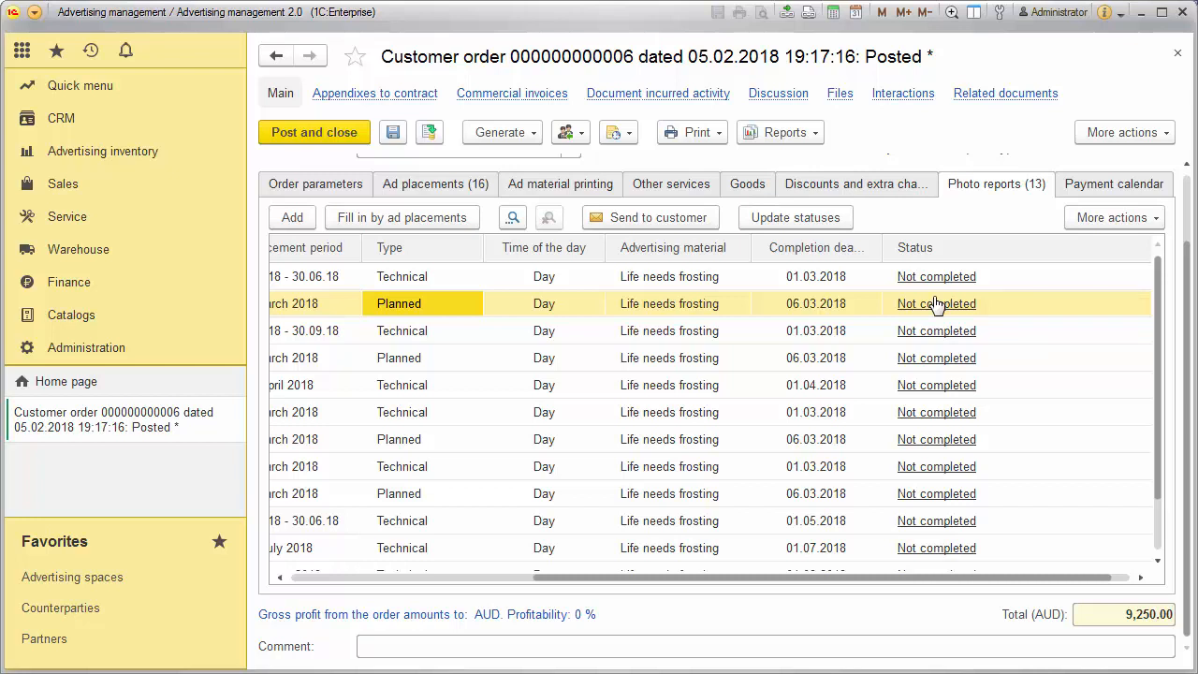
{"action": "left_click", "coordinate": [429, 134]}
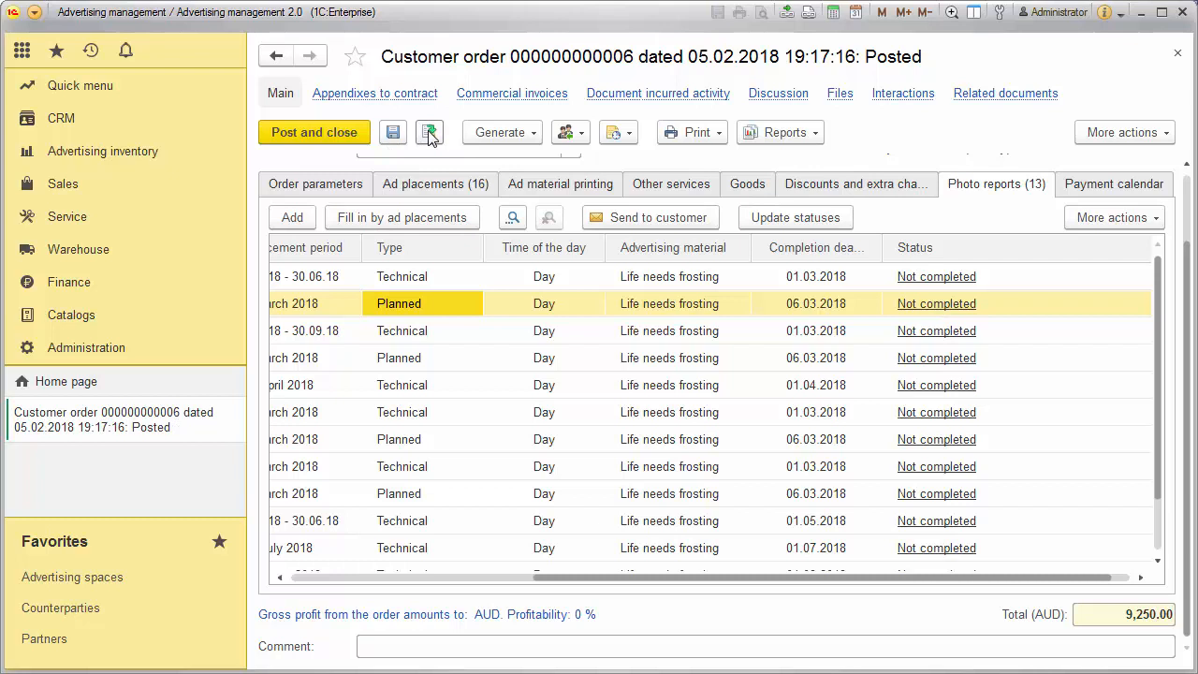
Generate an installation work request from the order for all listed placements, post it, and close both documents.
{"action": "left_click", "coordinate": [502, 135]}
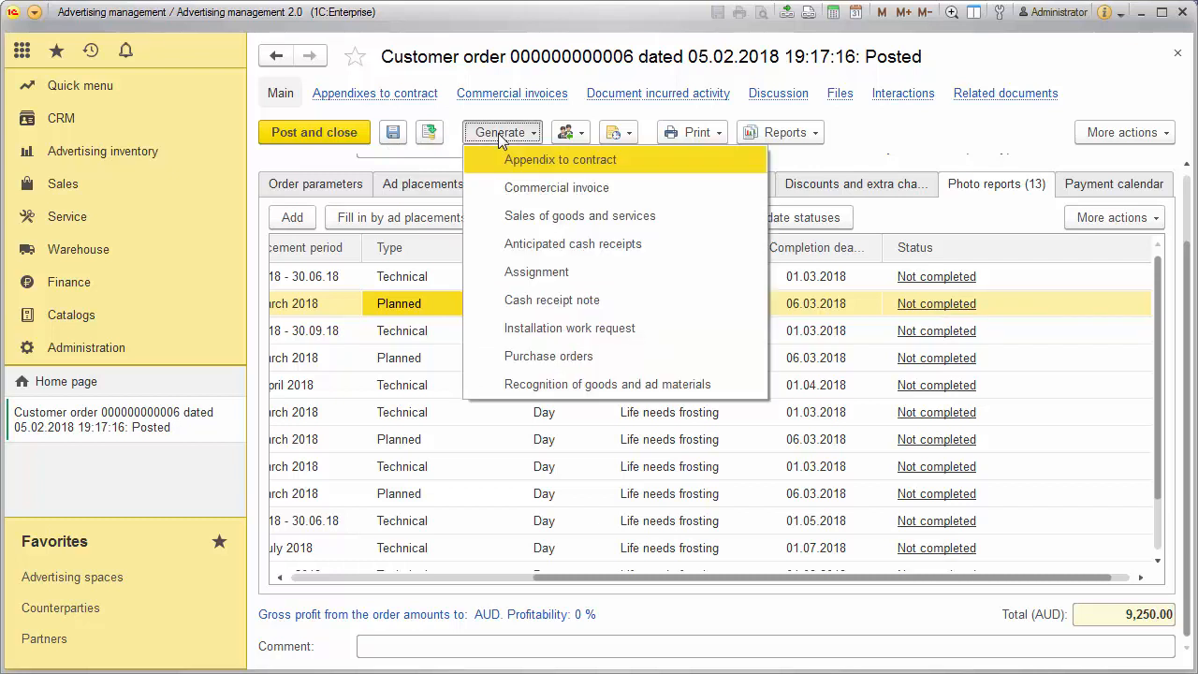
{"action": "left_click", "coordinate": [517, 328]}
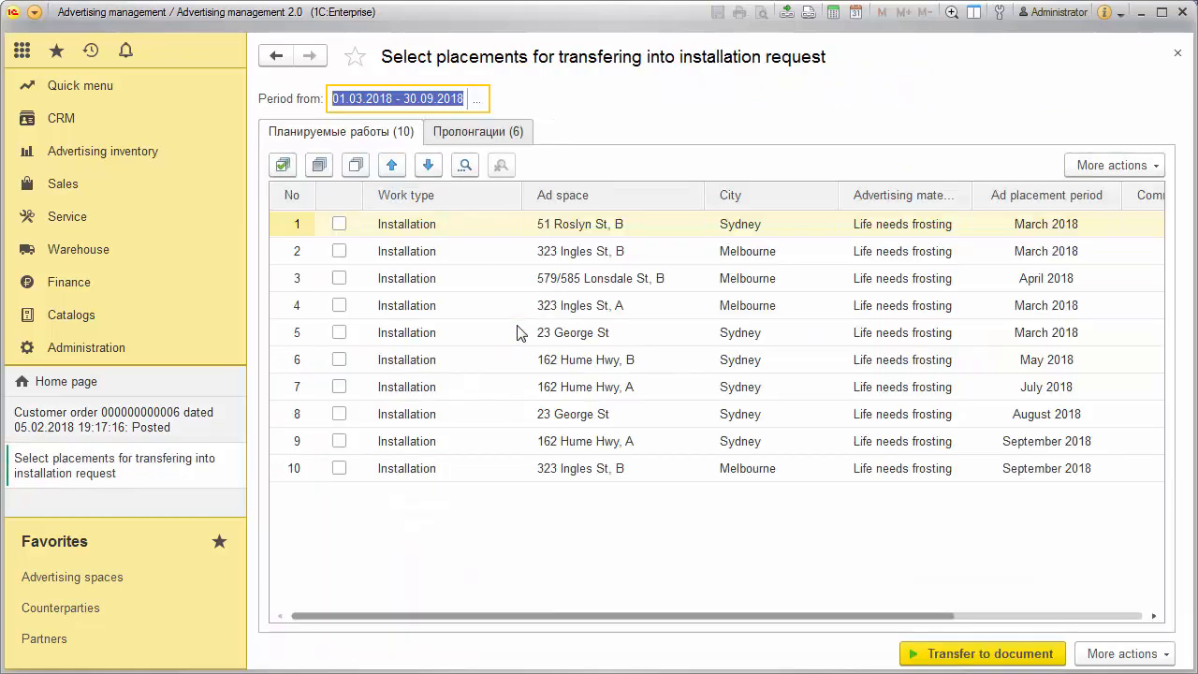
{"action": "left_click", "coordinate": [283, 164]}
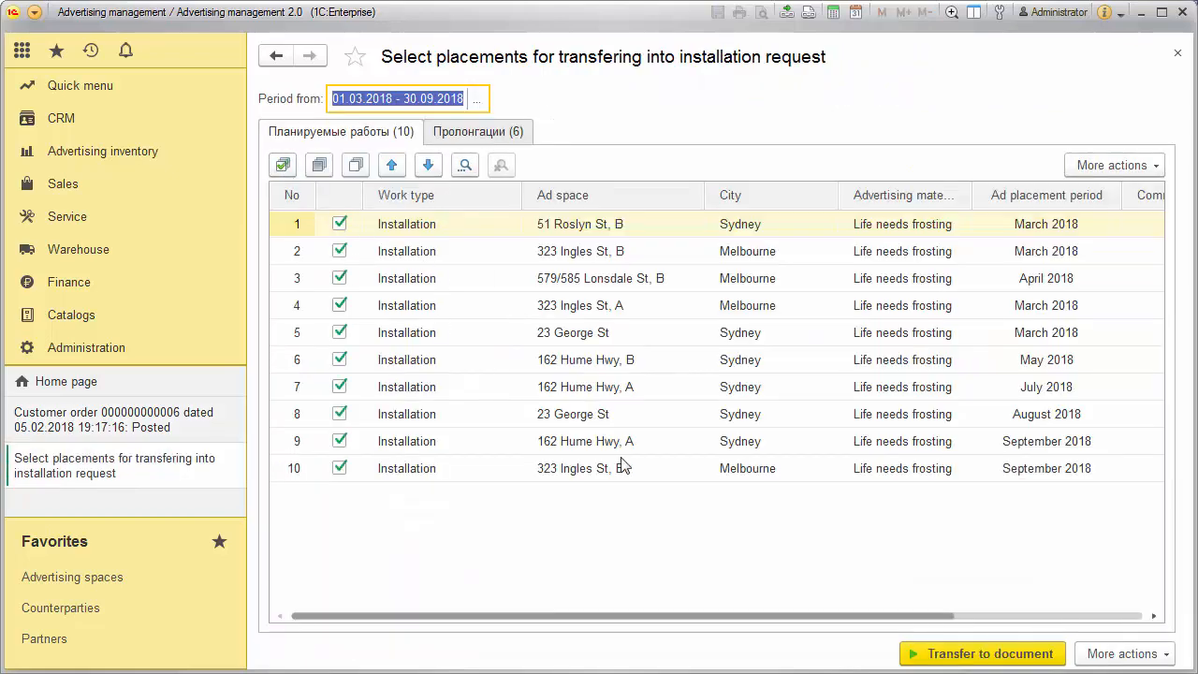
{"action": "left_click", "coordinate": [969, 654]}
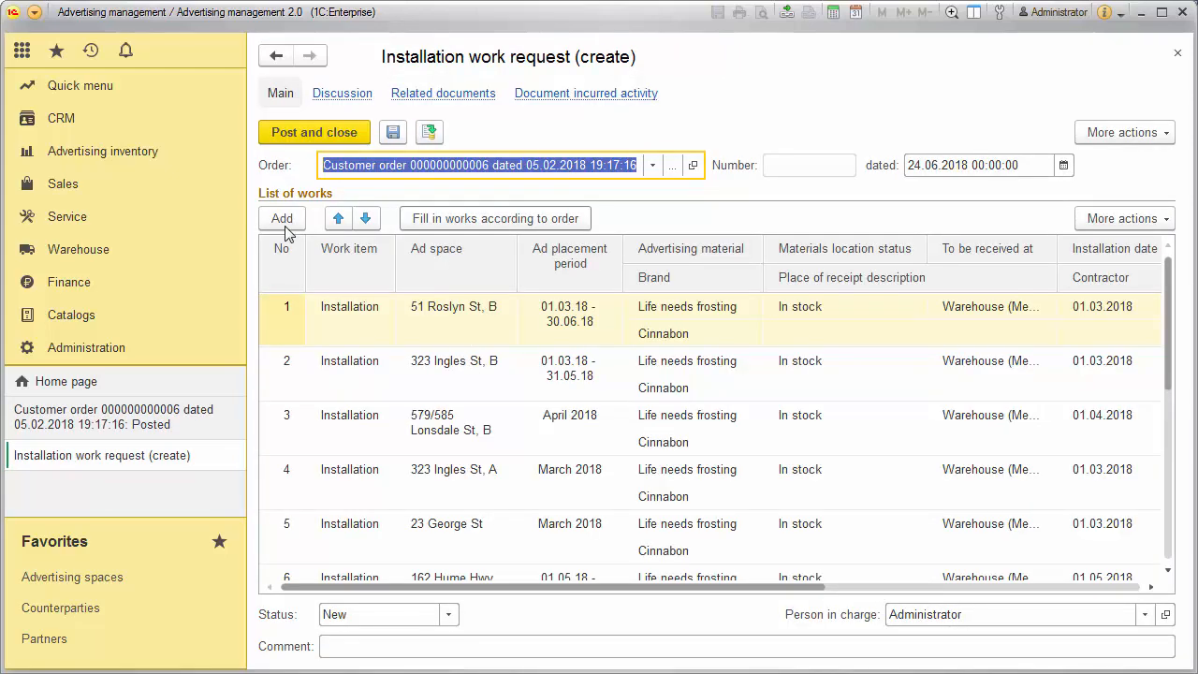
{"action": "left_click", "coordinate": [432, 137]}
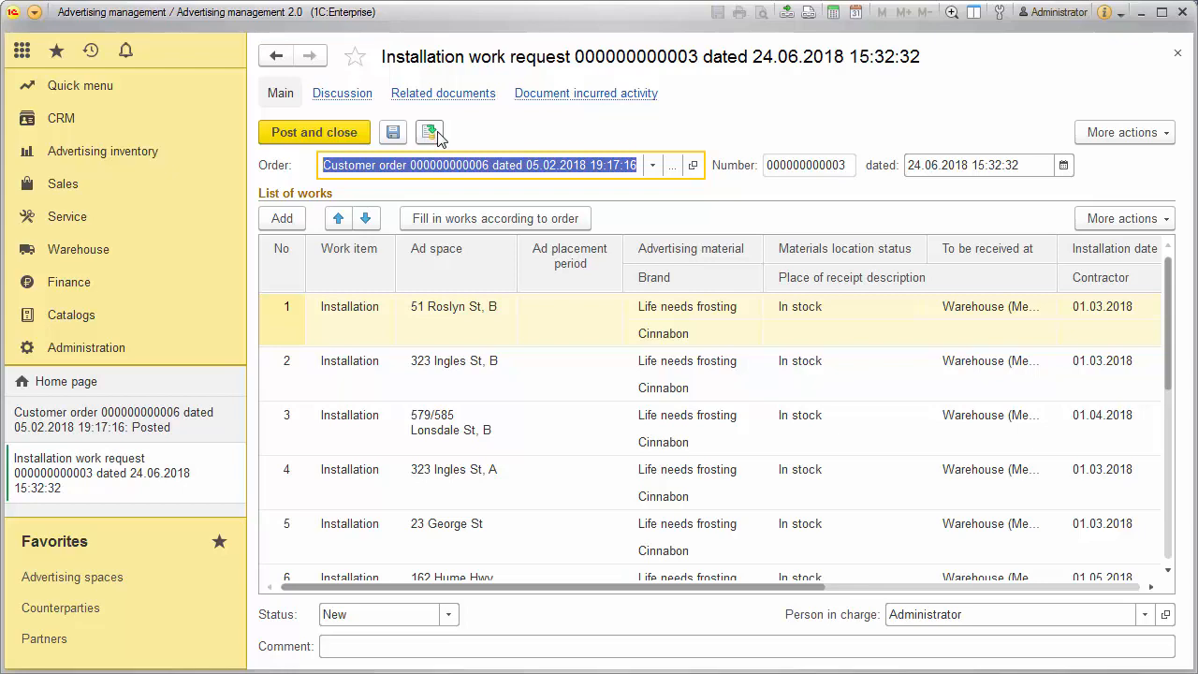
{"action": "left_click", "coordinate": [347, 132]}
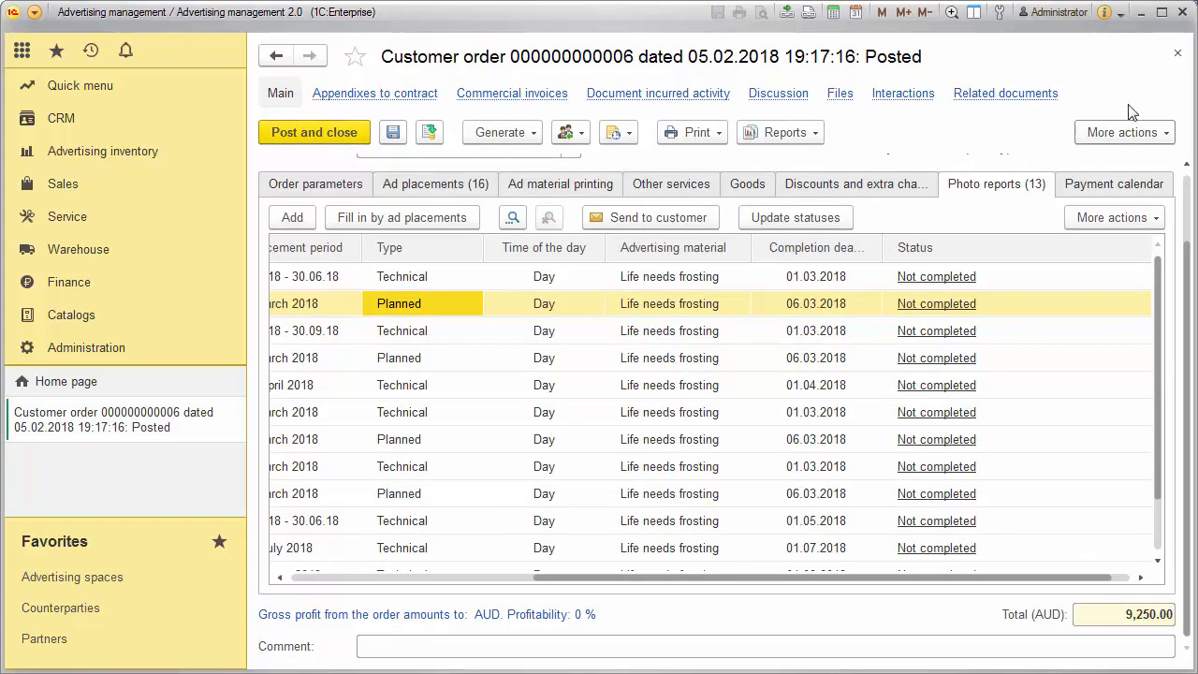
{"action": "left_click", "coordinate": [1177, 54]}
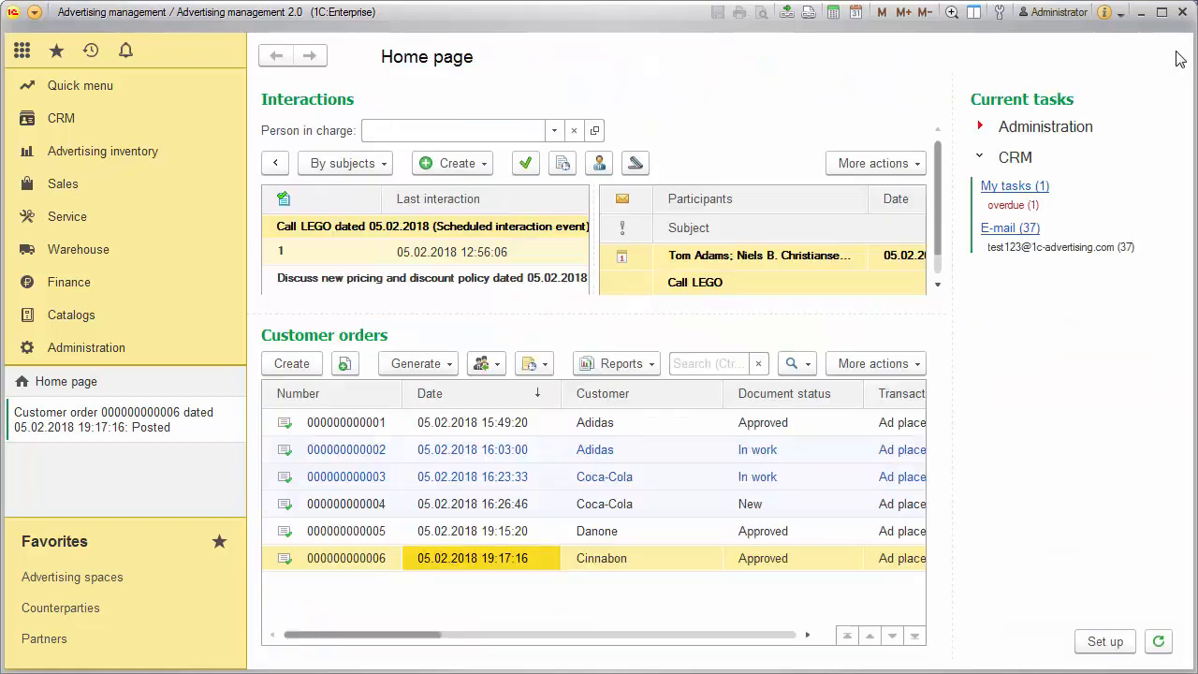
Create a new work order in the Service section with Work team 1 as the contractor.
{"action": "left_click", "coordinate": [58, 221]}
{"action": "left_click", "coordinate": [333, 160]}
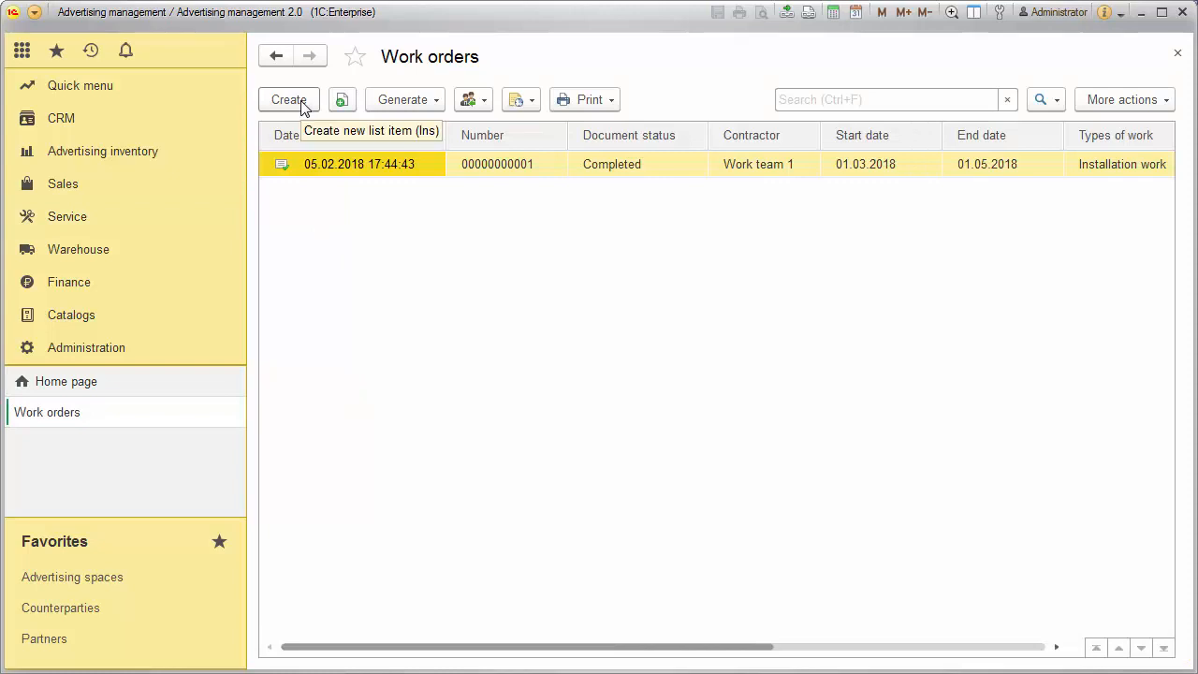
{"action": "left_click", "coordinate": [301, 105]}
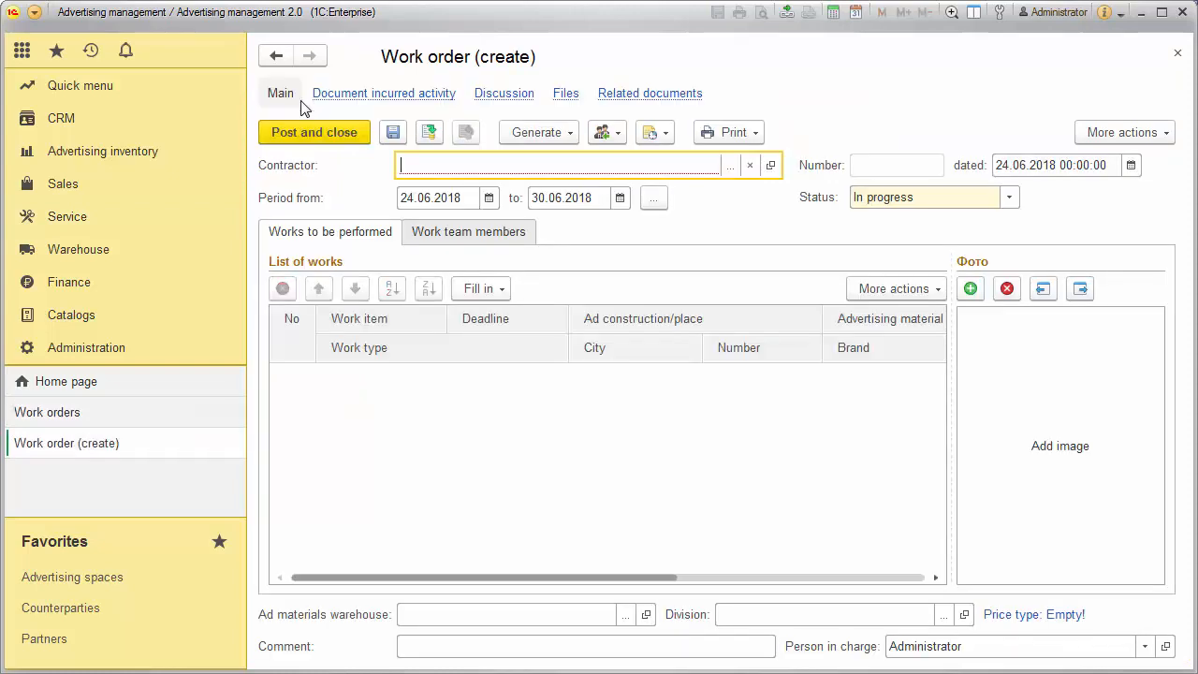
{"action": "left_click", "coordinate": [732, 166]}
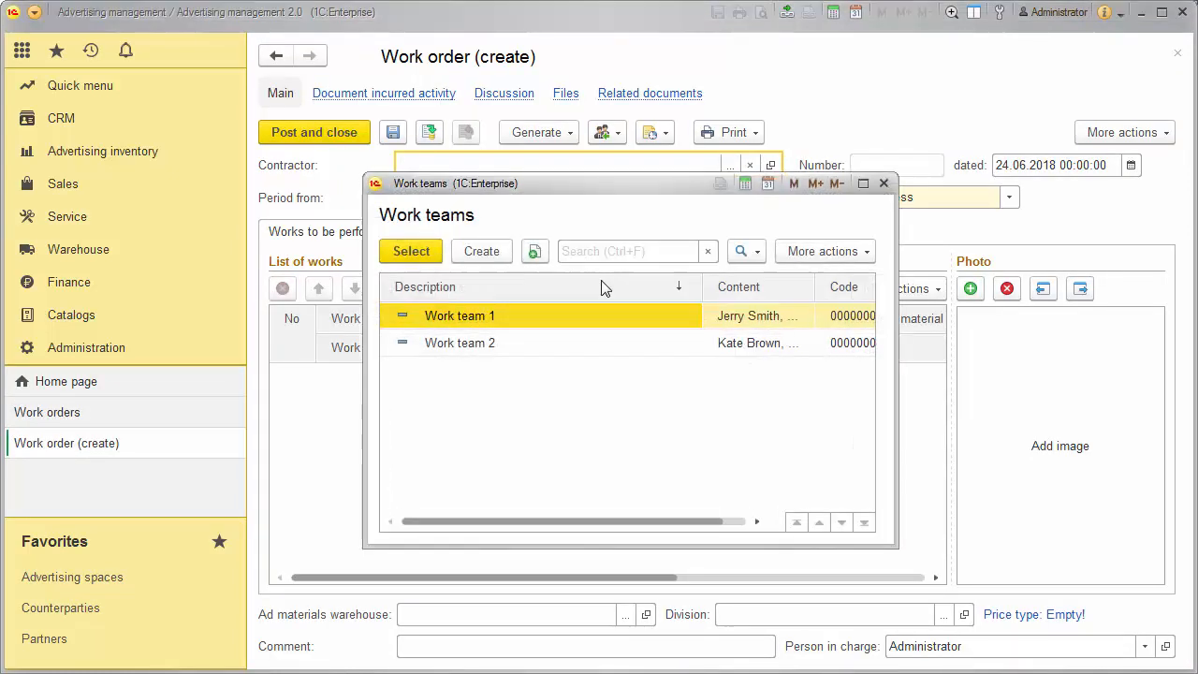
{"action": "double_click", "coordinate": [492, 315]}
Set the work order's period to March 2018, from 01.03.2018 to 31.03.2018.
{"action": "left_click", "coordinate": [652, 199]}
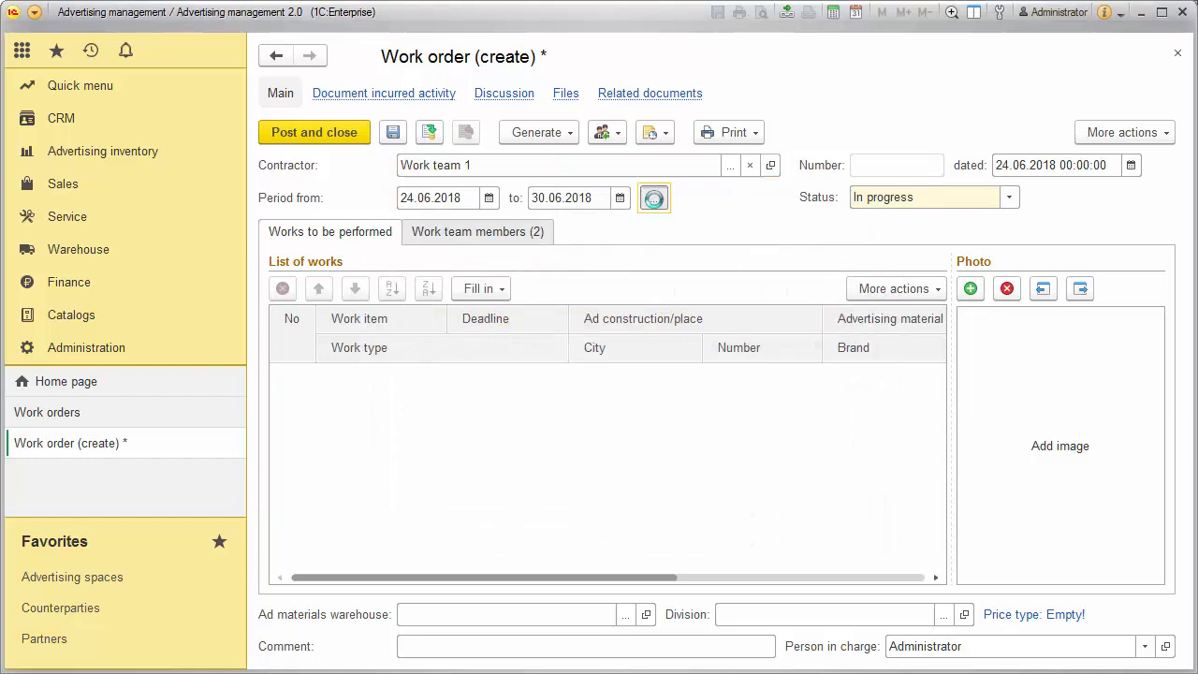
{"action": "left_click", "coordinate": [644, 387]}
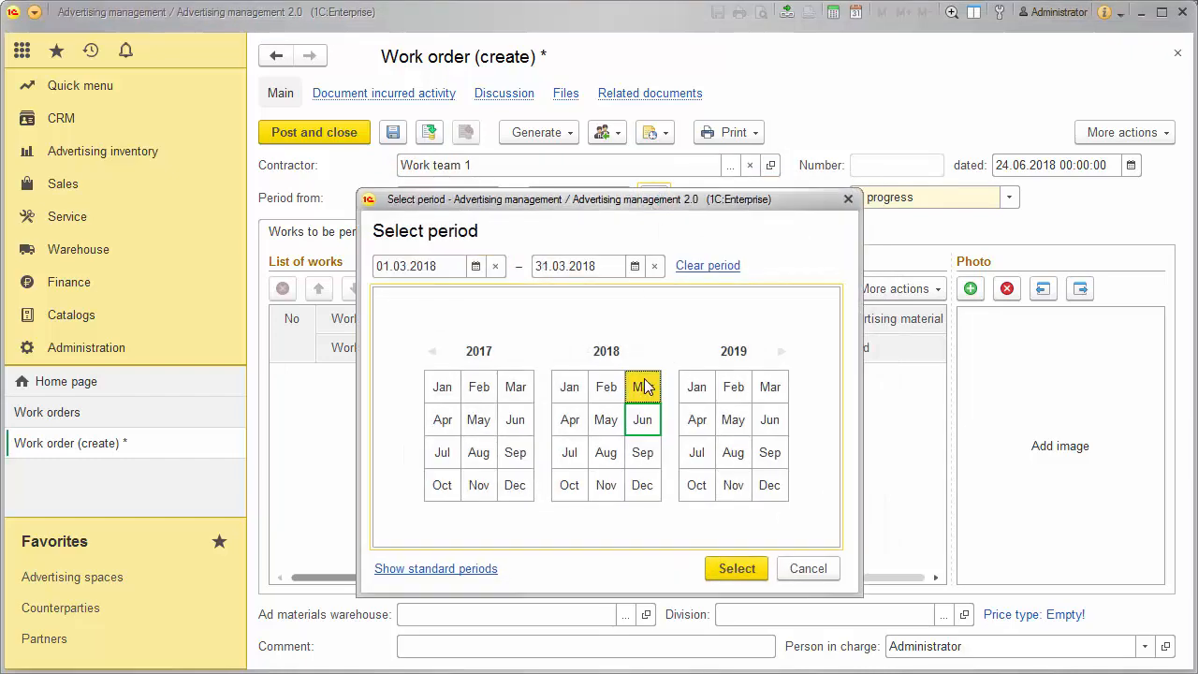
{"action": "left_click", "coordinate": [737, 569]}
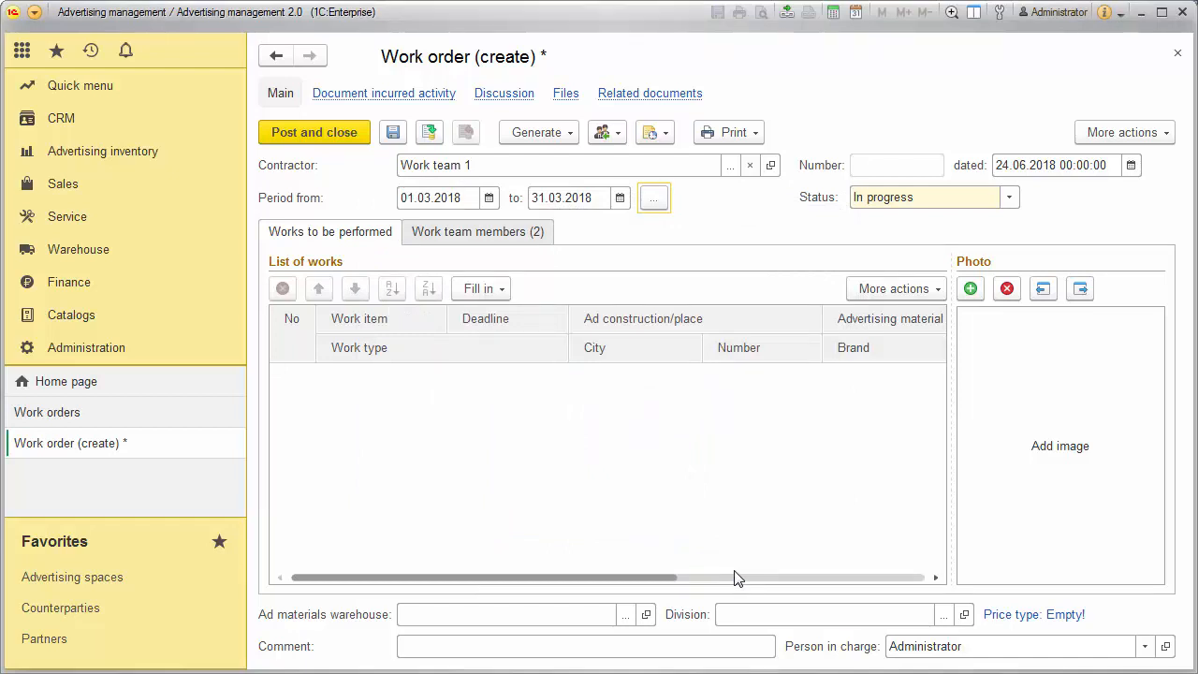
Start adding planned works according to requests to the work order, filtering them by the Cinnabon customer order.
{"action": "left_click", "coordinate": [488, 298]}
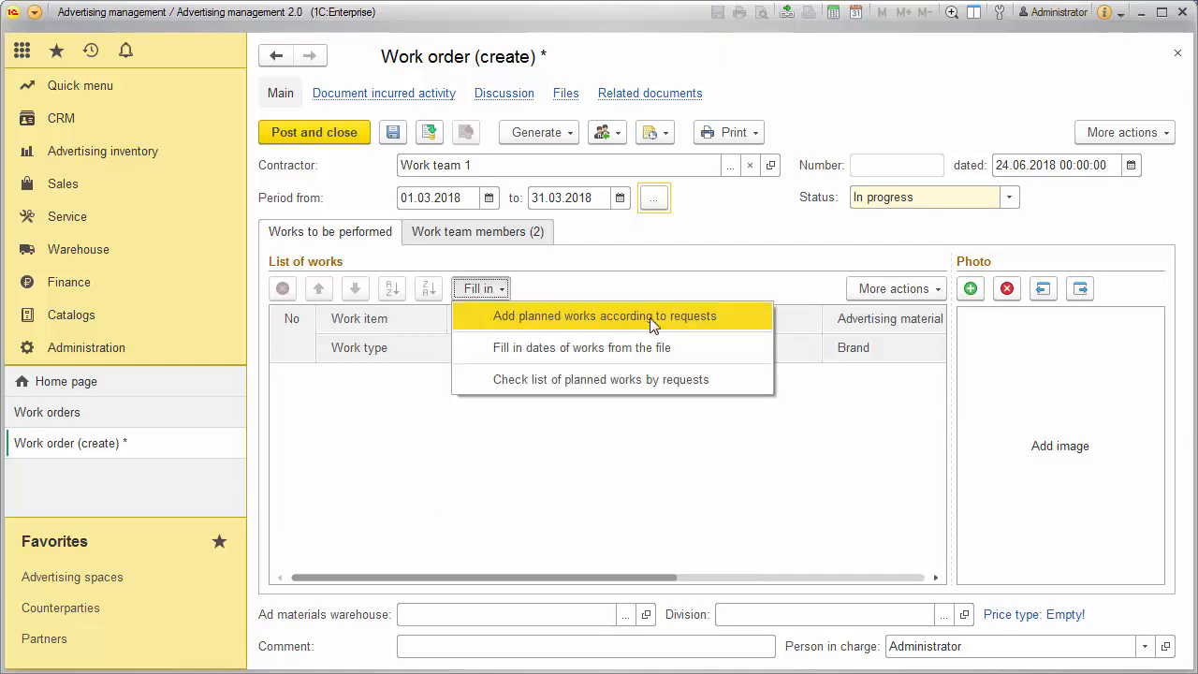
{"action": "left_click", "coordinate": [678, 316]}
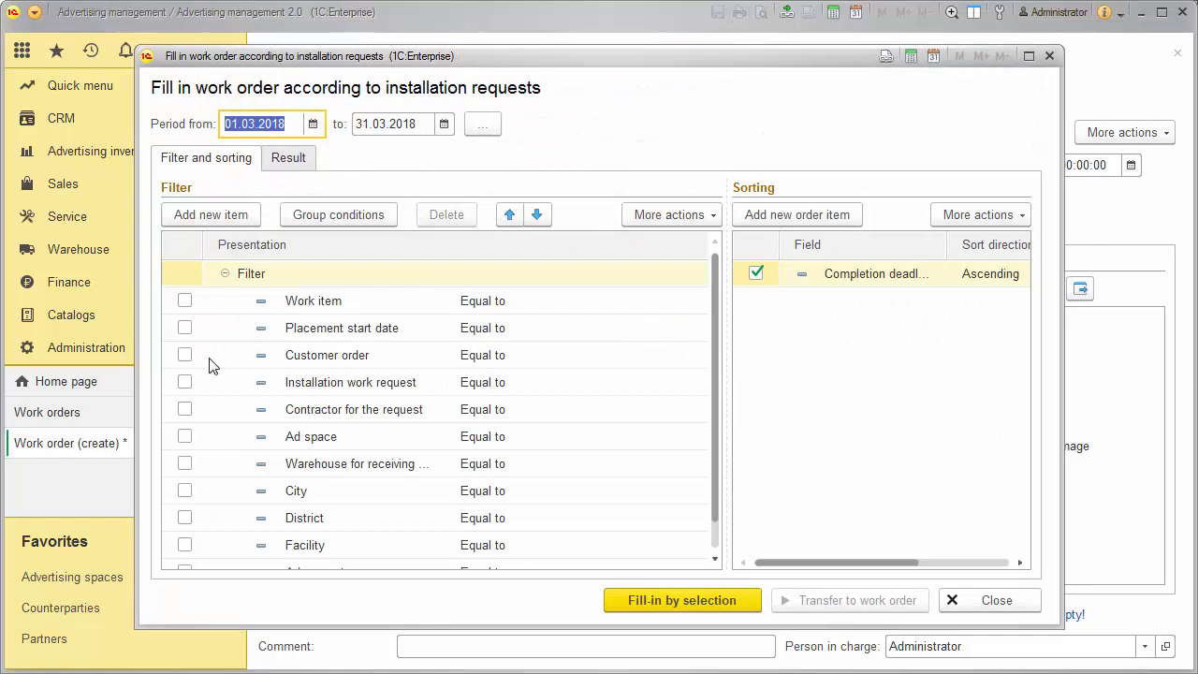
{"action": "left_click", "coordinate": [185, 357]}
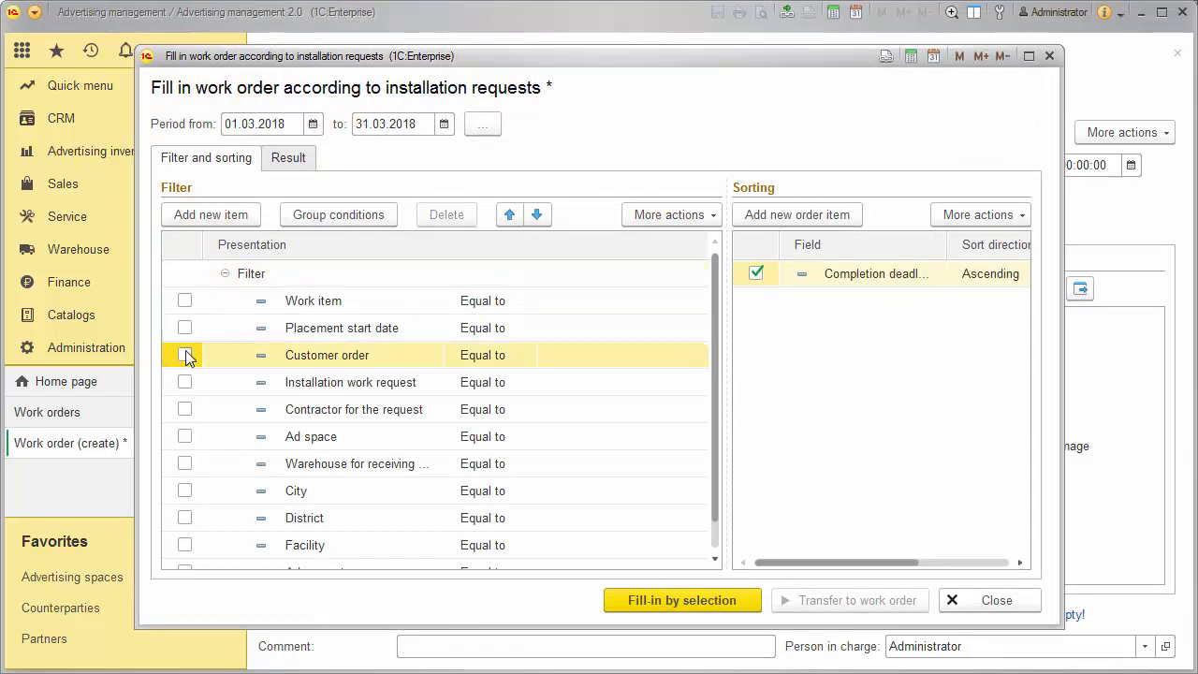
{"action": "left_click", "coordinate": [600, 361]}
{"action": "left_click", "coordinate": [697, 357]}
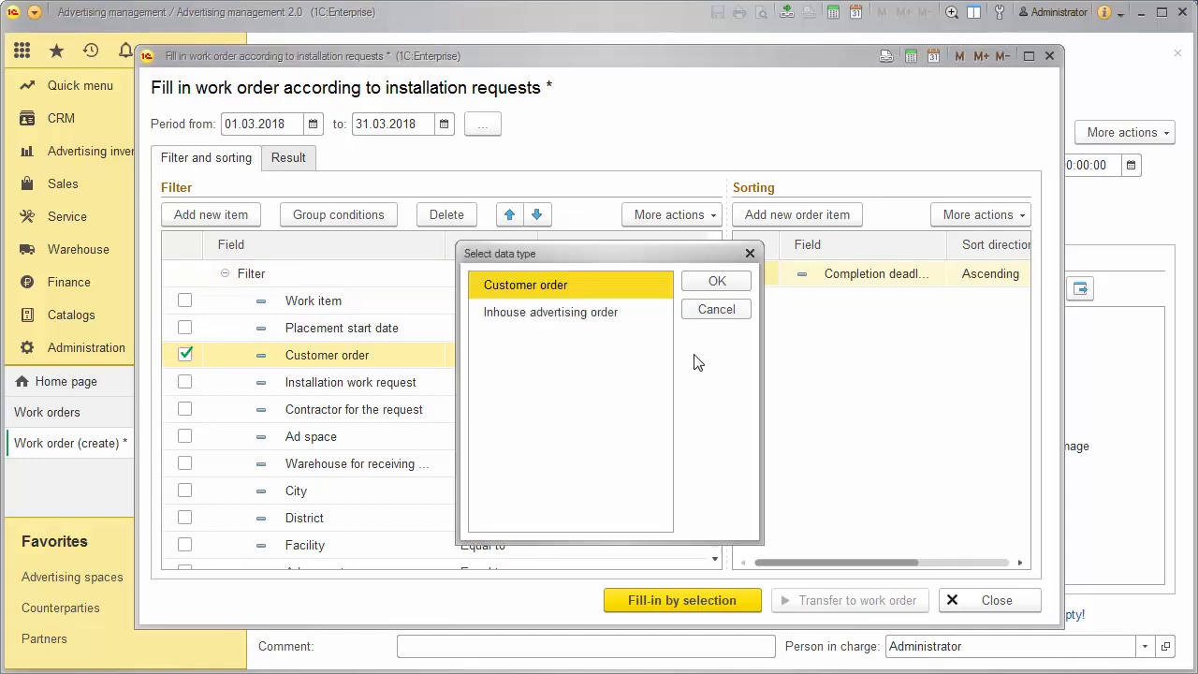
{"action": "double_click", "coordinate": [586, 294]}
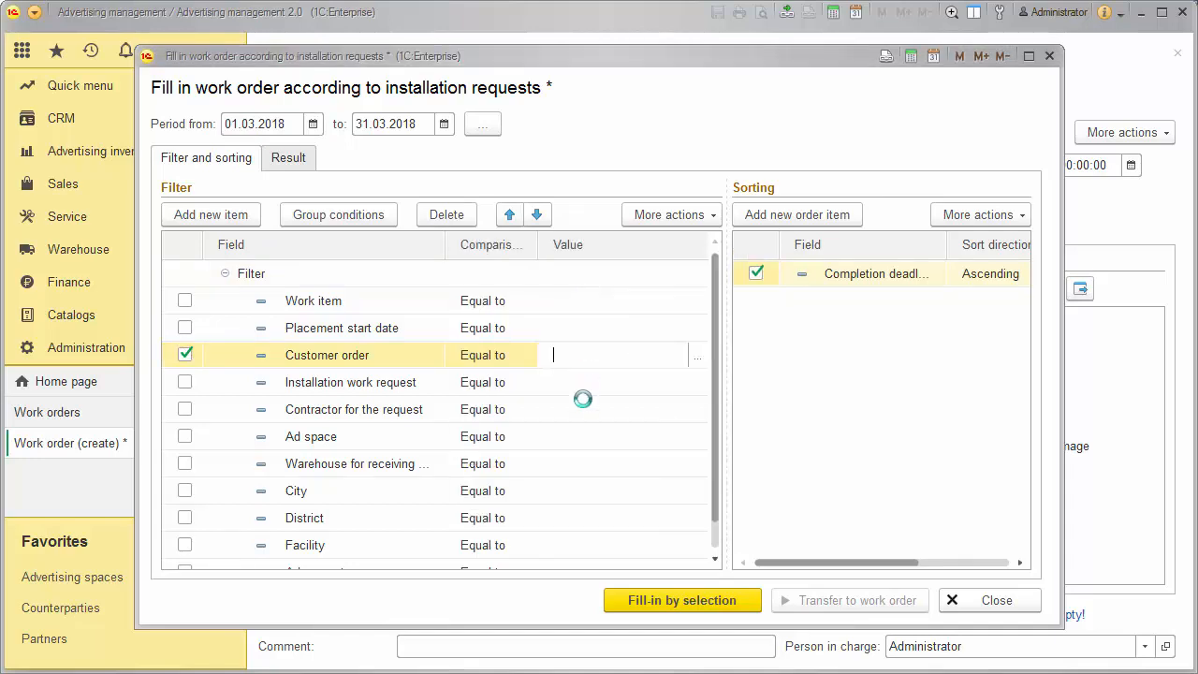
{"action": "double_click", "coordinate": [428, 323]}
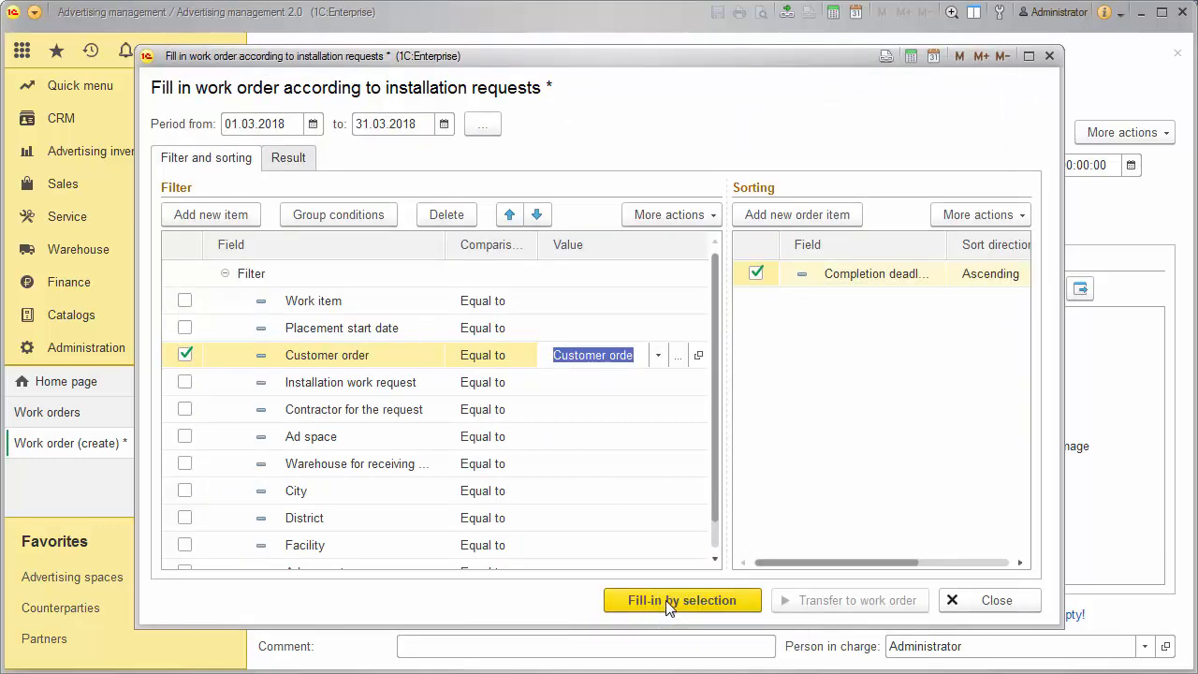
Fill in the planned works by the selection and transfer all the installation and photo-report works to the work order.
{"action": "left_click", "coordinate": [665, 602]}
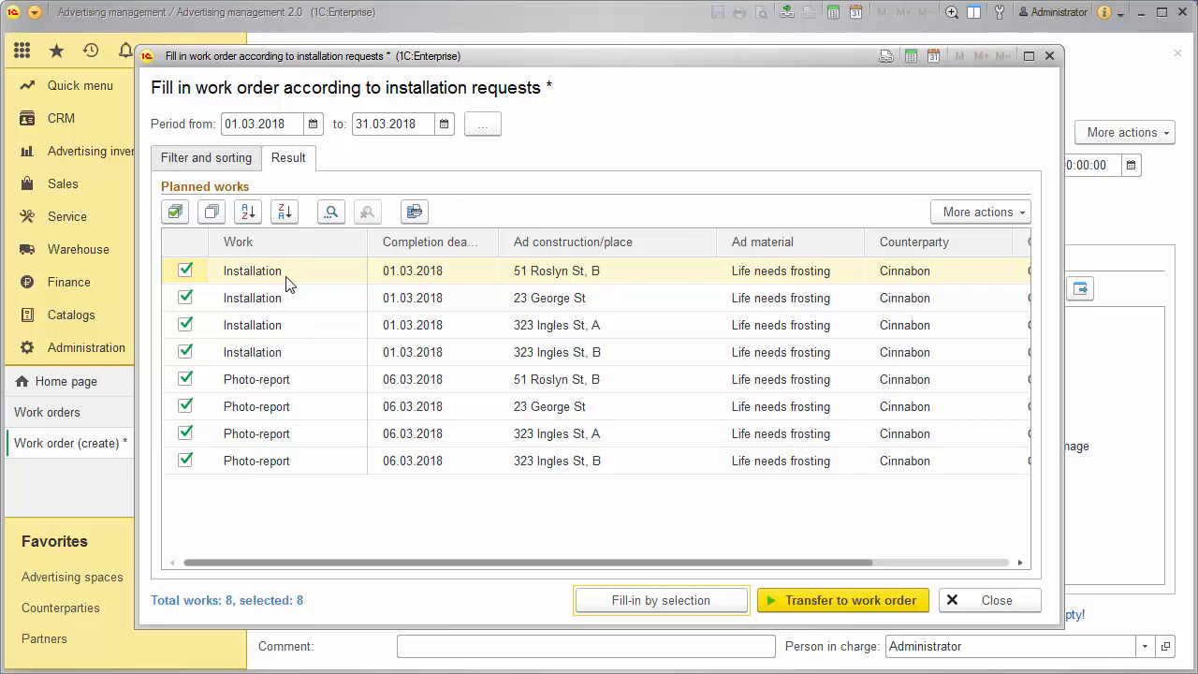
{"action": "left_click", "coordinate": [272, 379]}
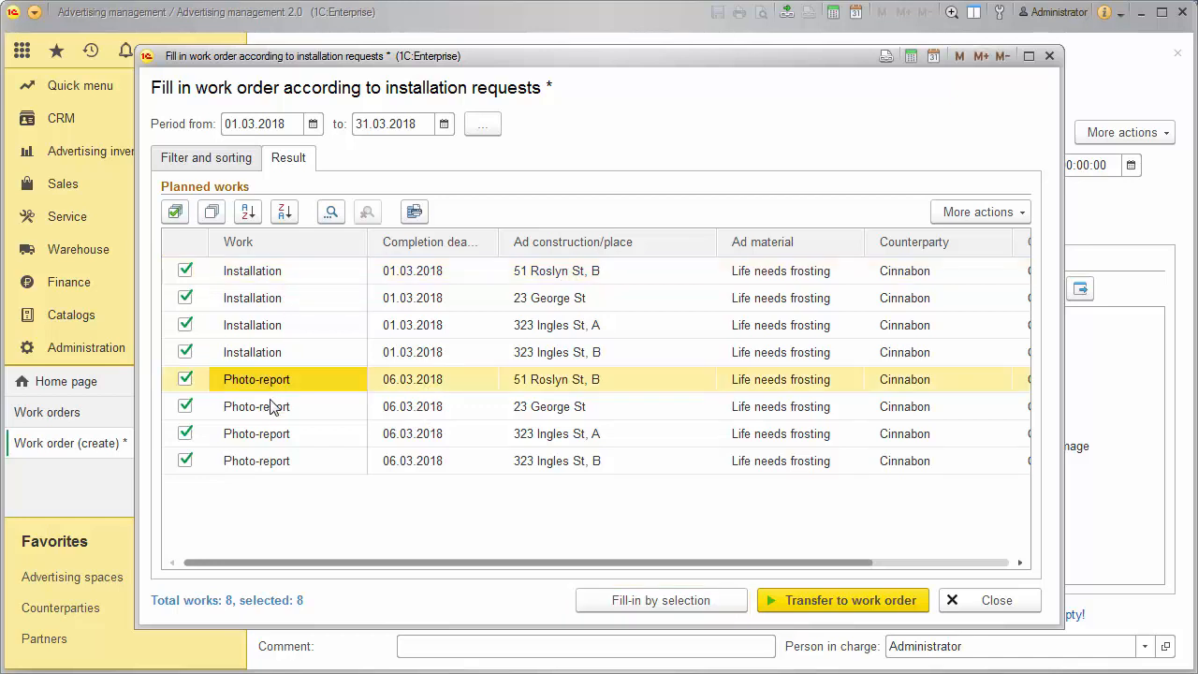
{"action": "left_click", "coordinate": [271, 407]}
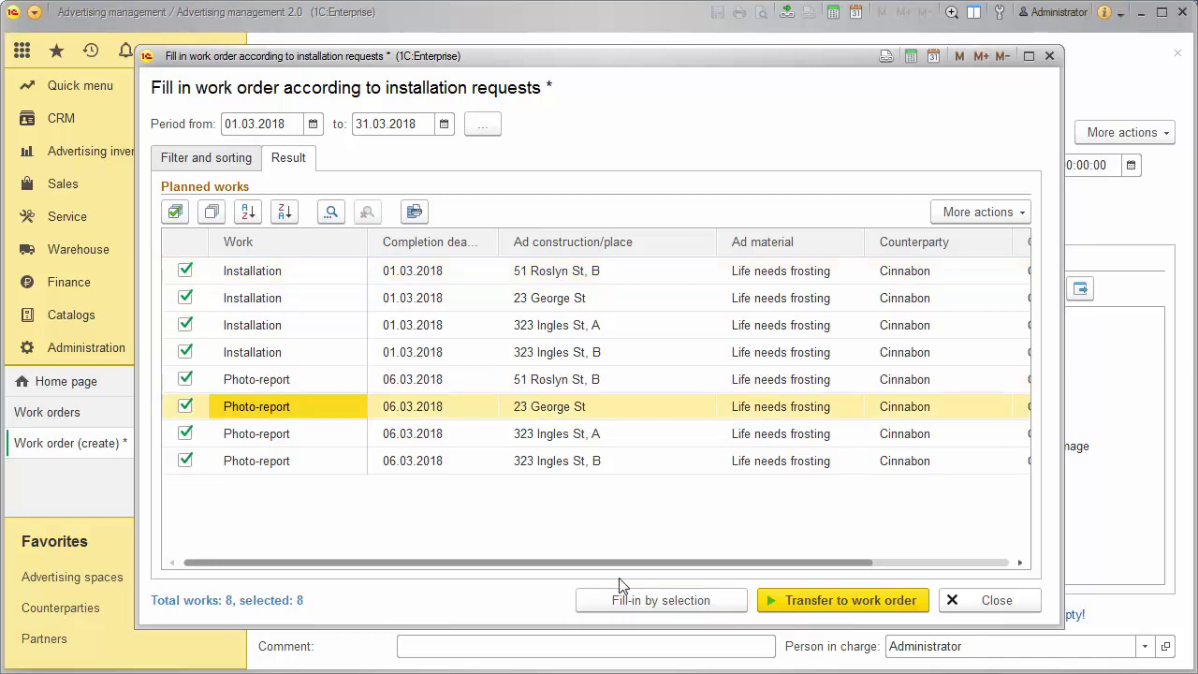
{"action": "left_click", "coordinate": [862, 604]}
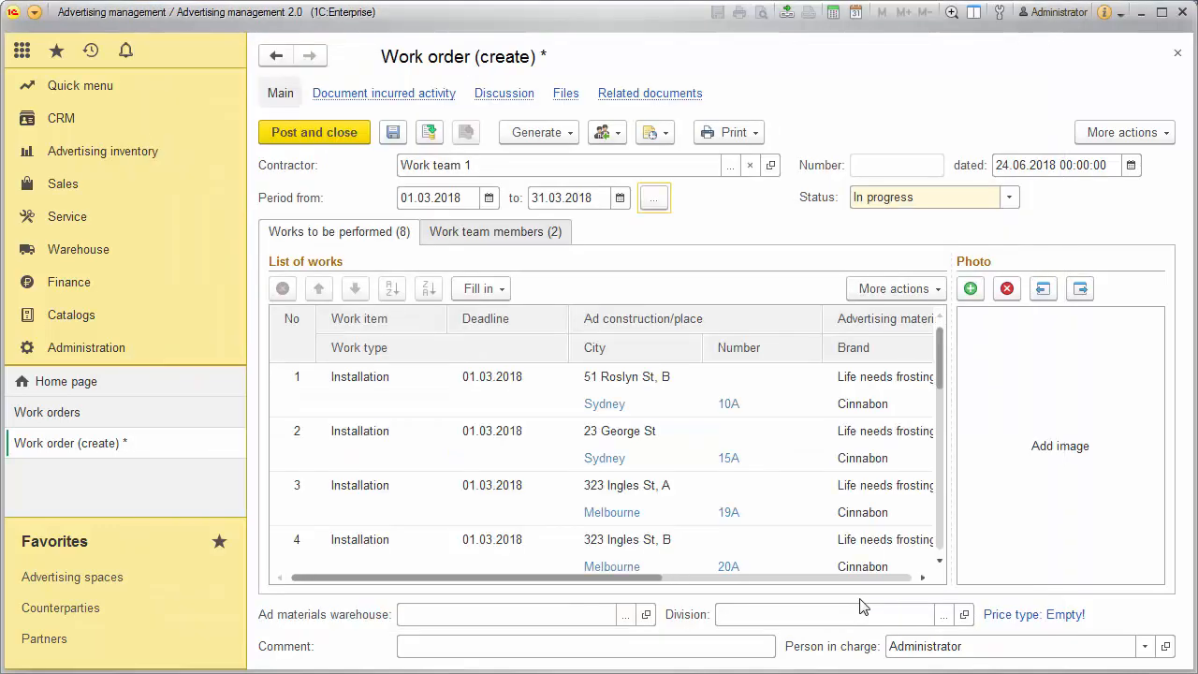
Post the work order and check the work status of its listed works.
{"action": "left_click", "coordinate": [429, 132]}
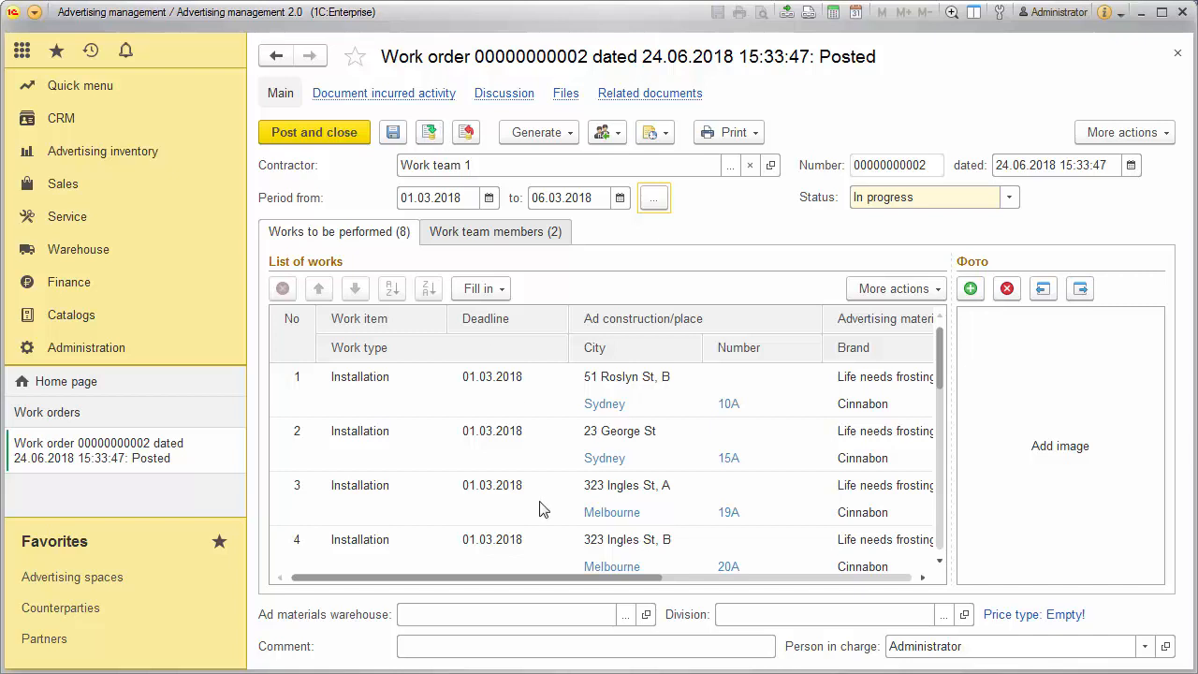
{"action": "left_click_drag", "start_coordinate": [529, 571], "coordinate": [718, 588]}
{"action": "left_click", "coordinate": [819, 389]}
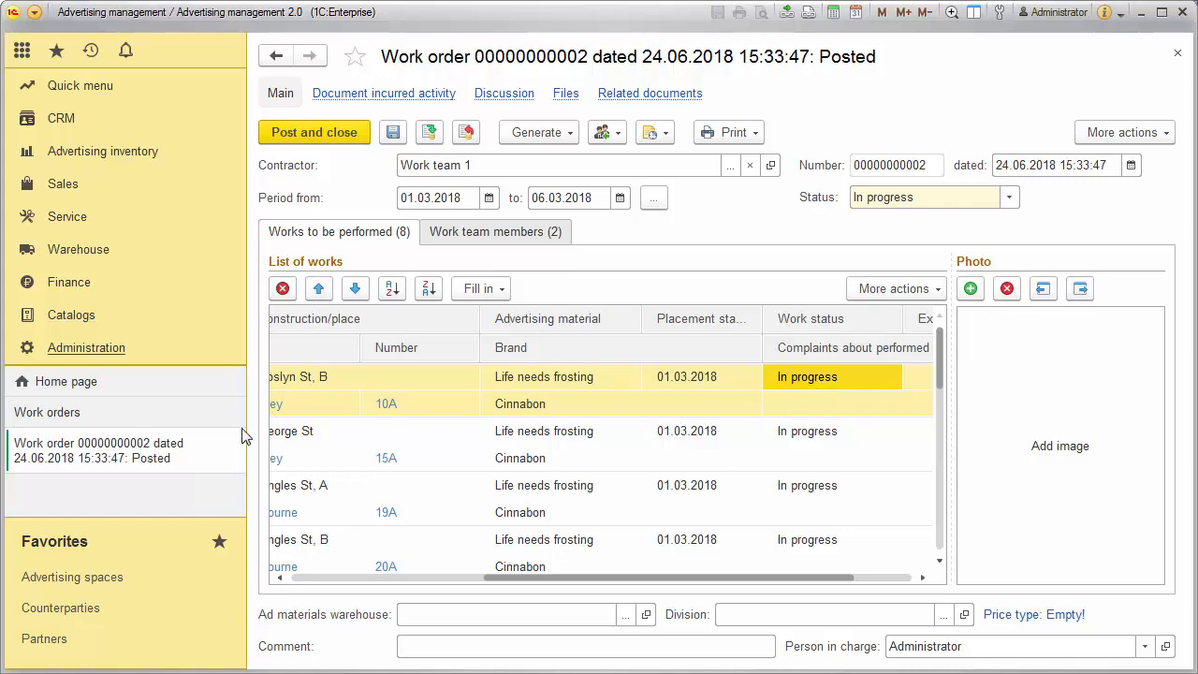
Check the completion deadlines and statuses of the photo reports in the Cinnabon customer order, and close the order.
{"action": "left_click", "coordinate": [62, 185]}
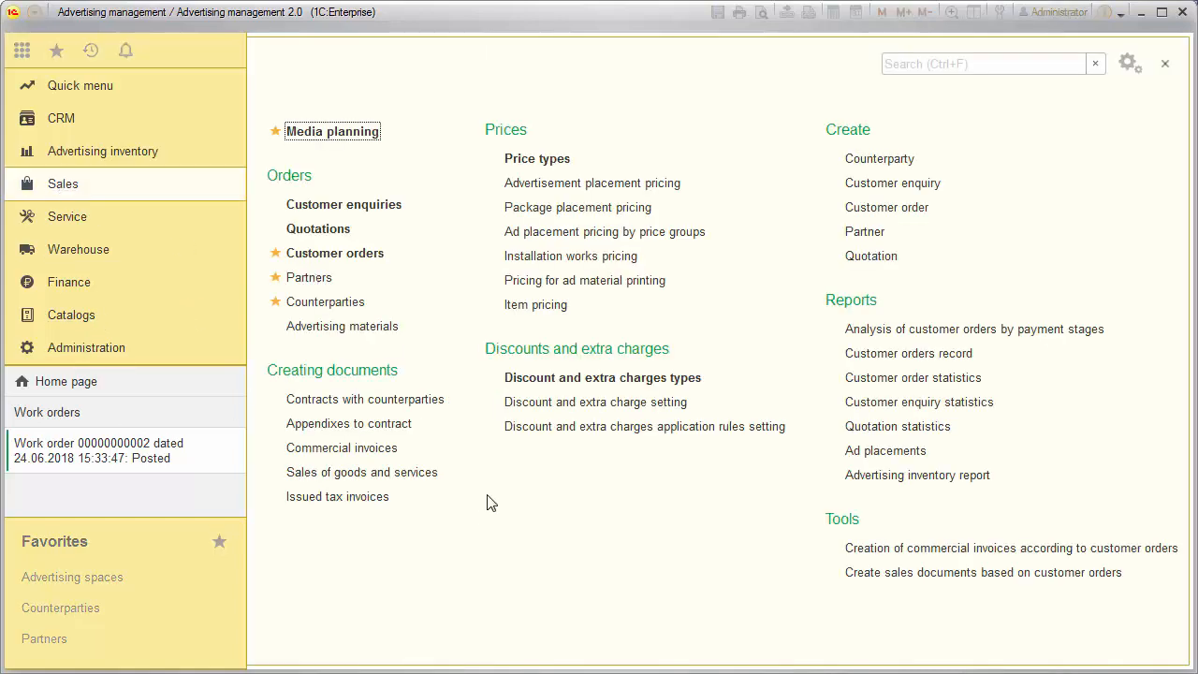
{"action": "left_click", "coordinate": [339, 255]}
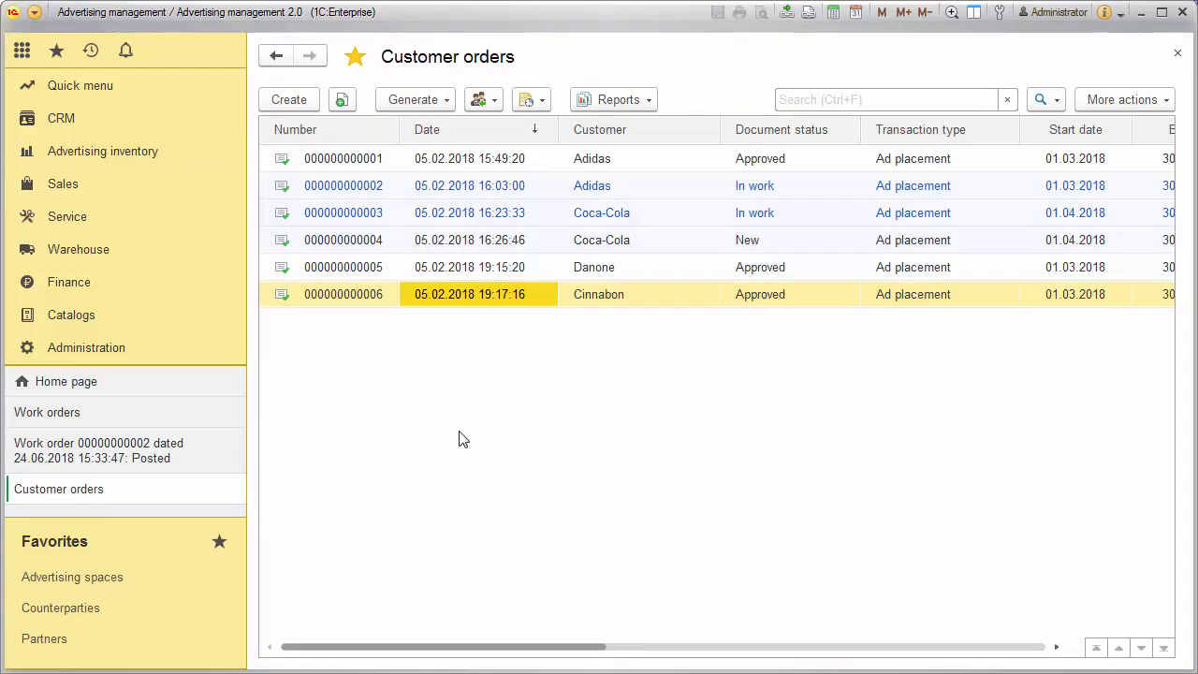
{"action": "double_click", "coordinate": [499, 293]}
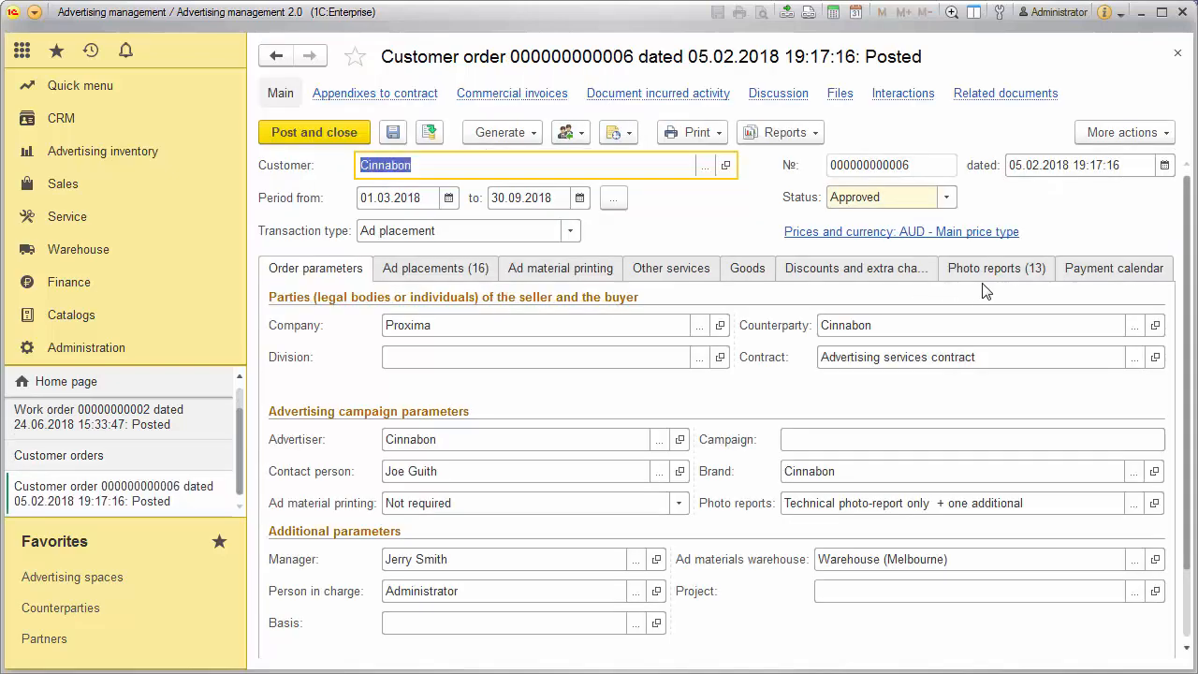
{"action": "left_click", "coordinate": [993, 271]}
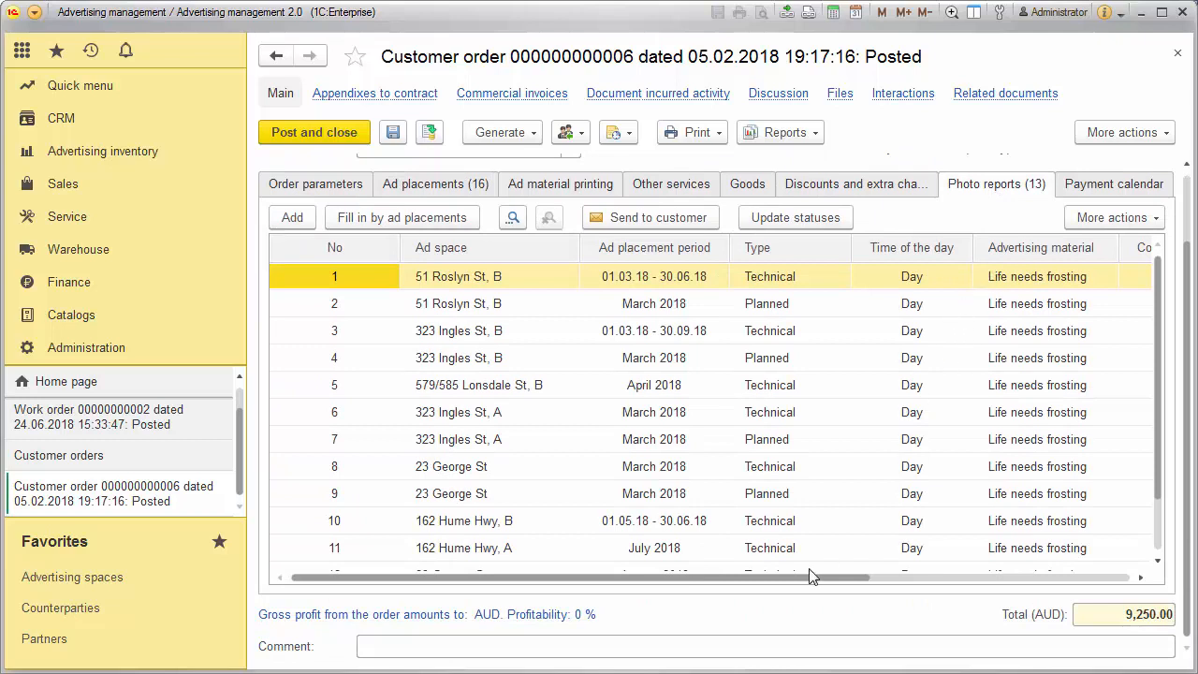
{"action": "left_click_drag", "start_coordinate": [790, 577], "coordinate": [1026, 585]}
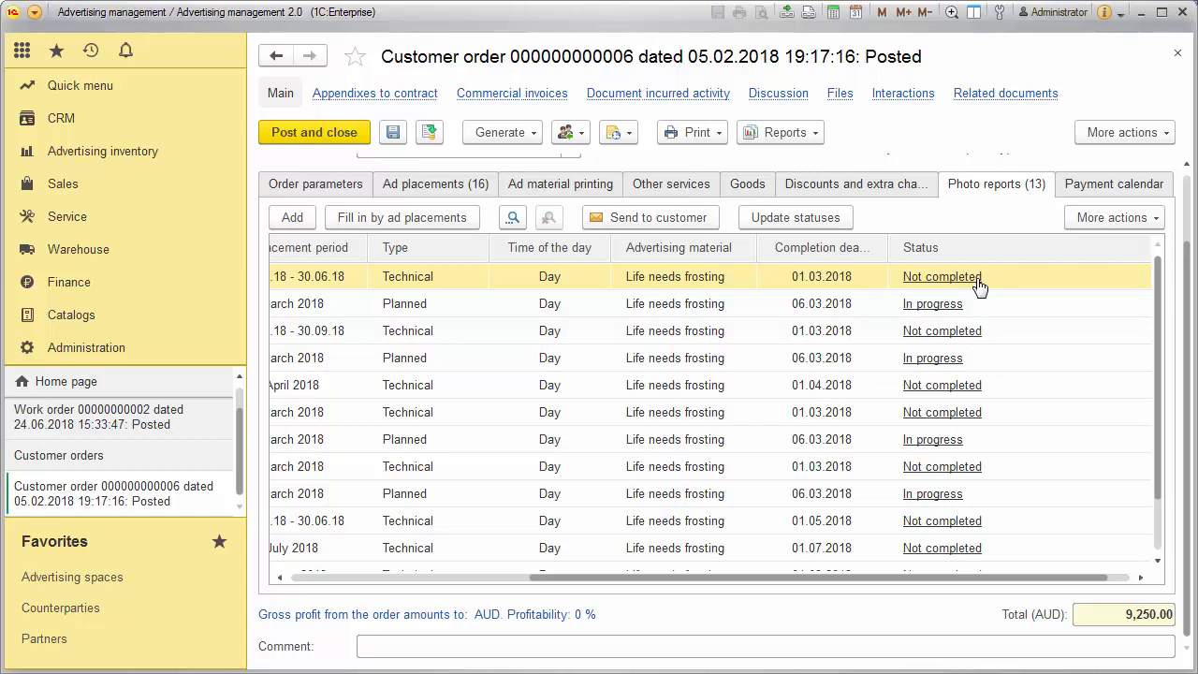
{"action": "left_click", "coordinate": [1178, 53]}
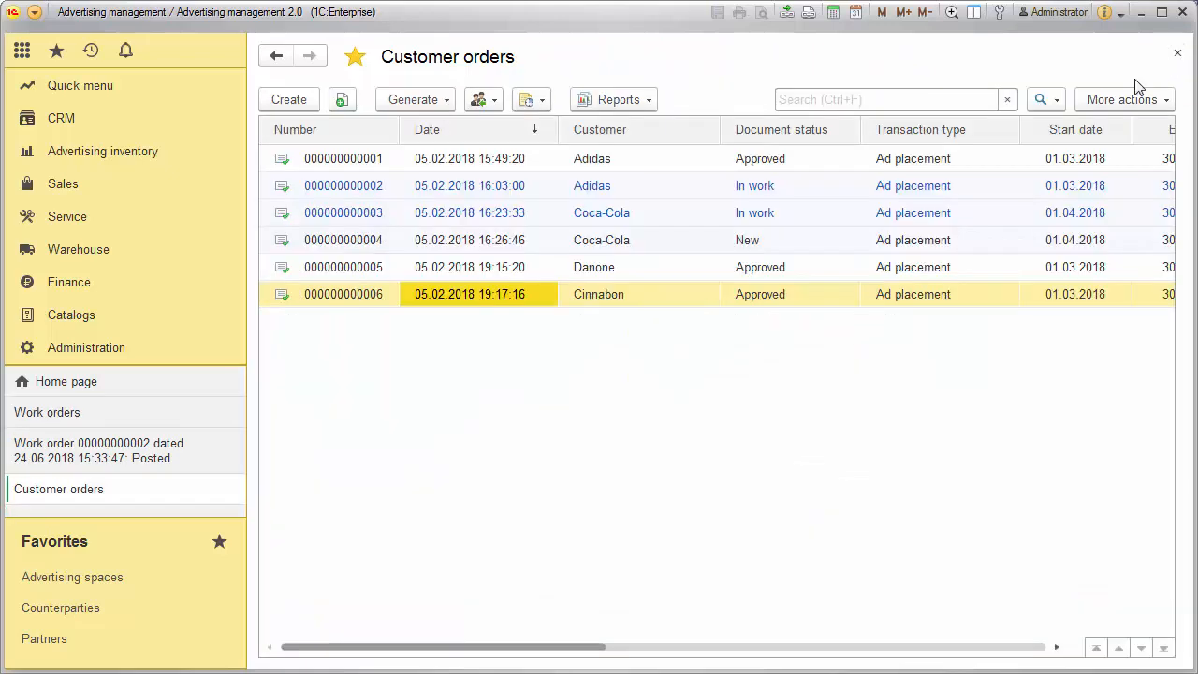
{"action": "left_click", "coordinate": [152, 450]}
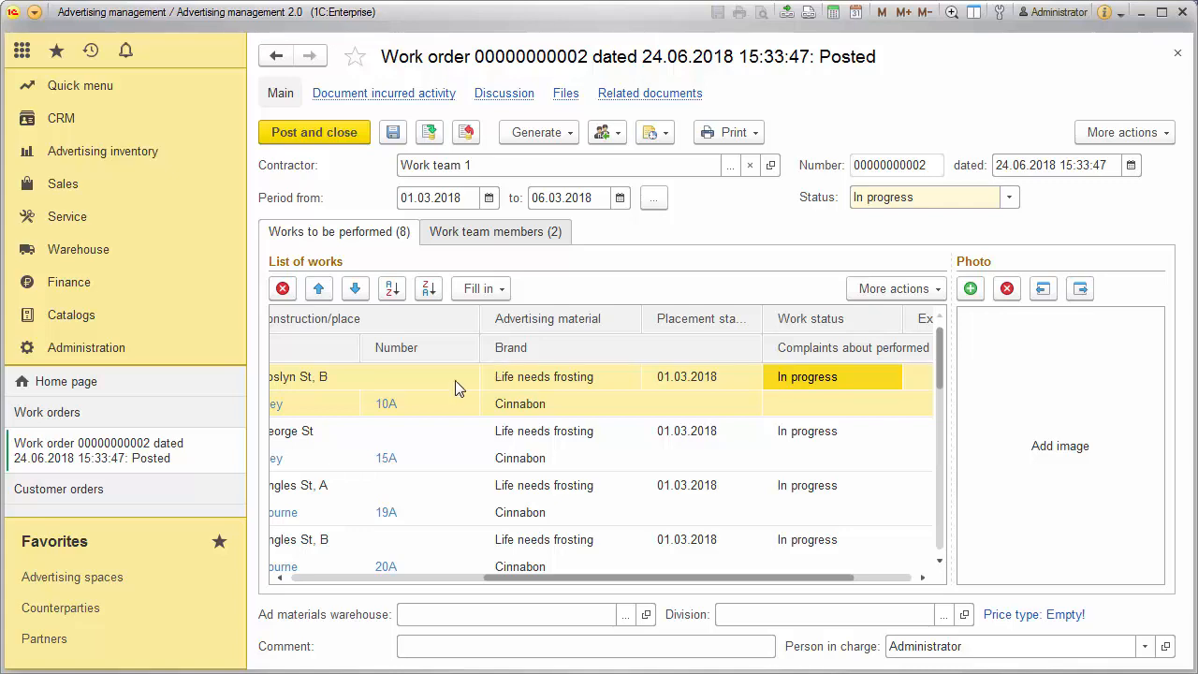
{"action": "left_click", "coordinate": [1056, 430]}
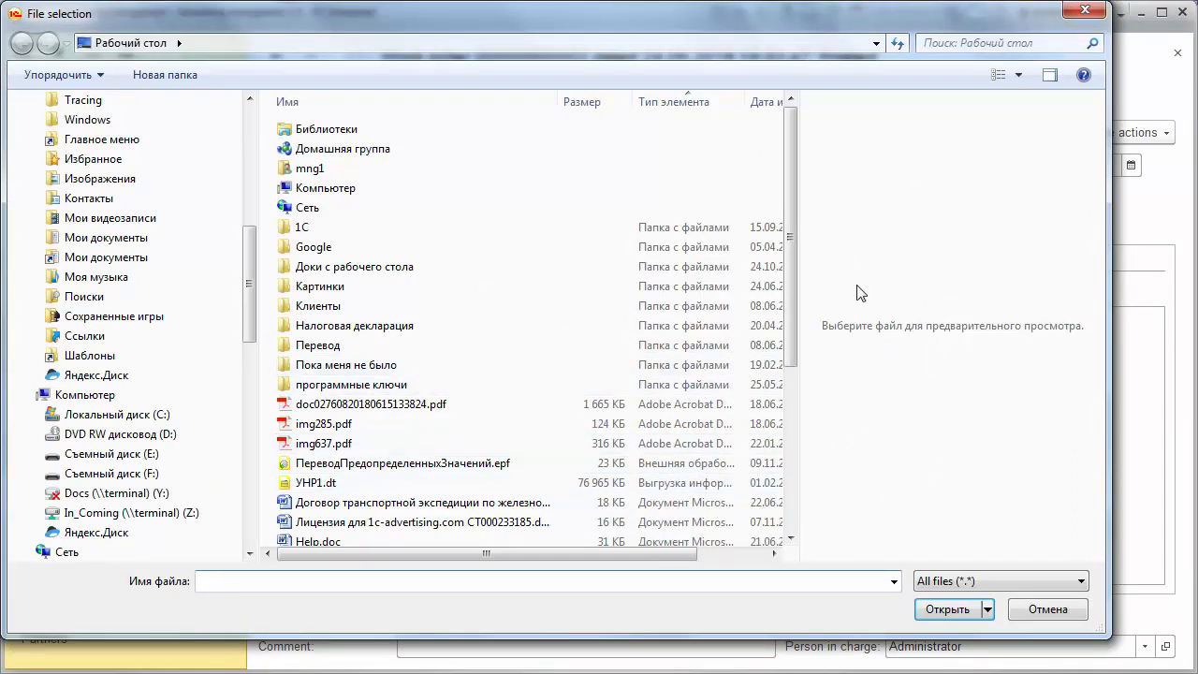
{"action": "left_click_drag", "start_coordinate": [792, 305], "coordinate": [751, 548]}
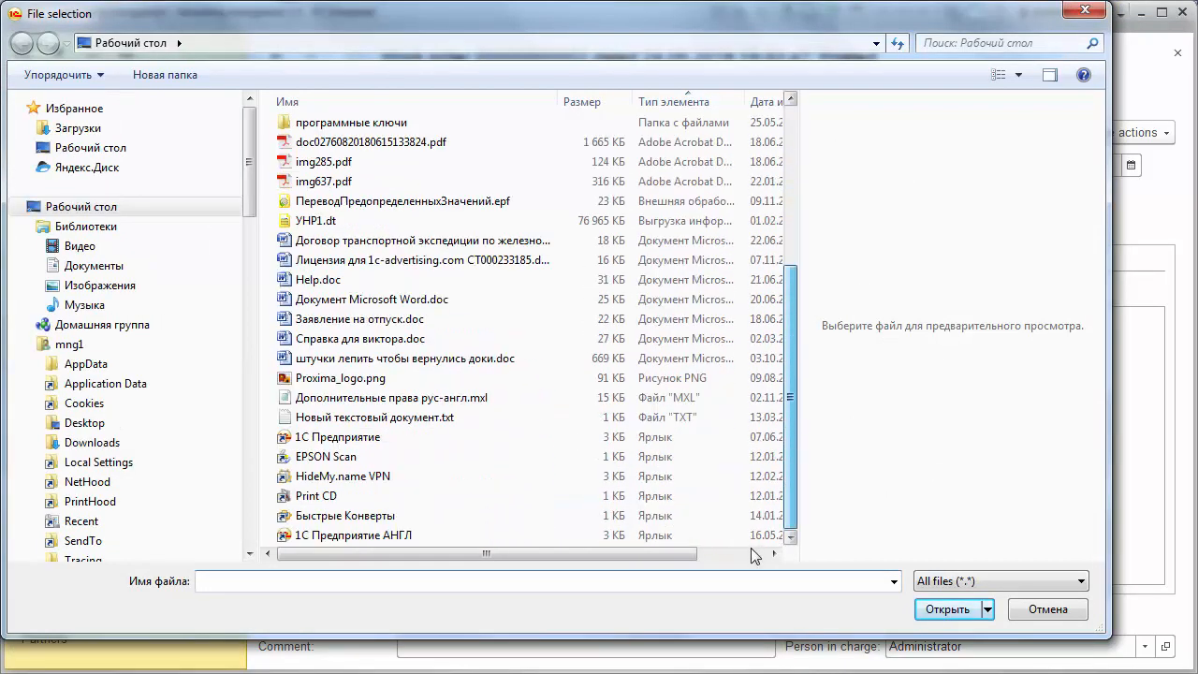
{"action": "double_click", "coordinate": [316, 378]}
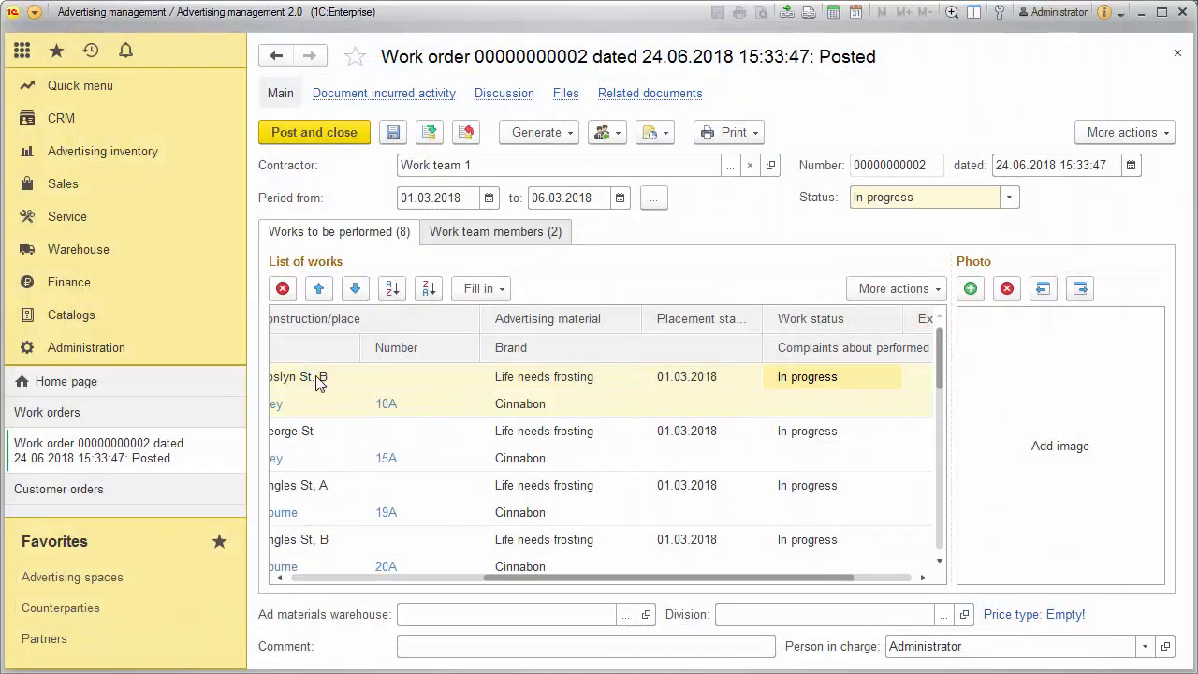
{"action": "left_click", "coordinate": [431, 134]}
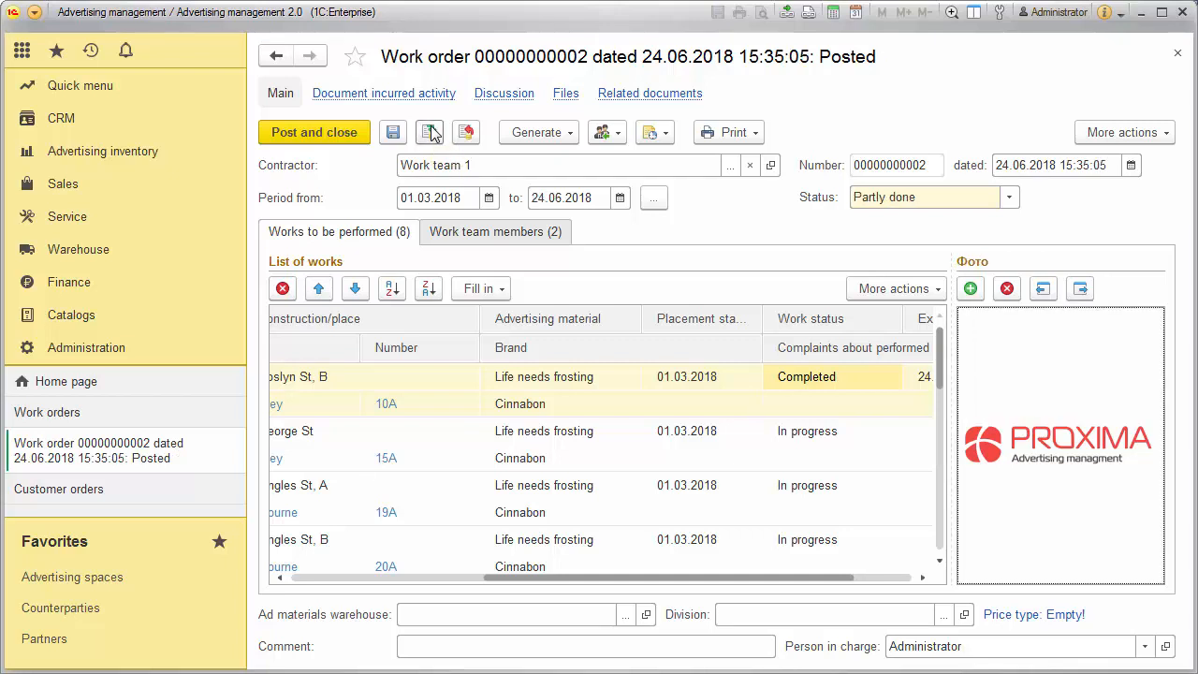
{"action": "left_click", "coordinate": [124, 491]}
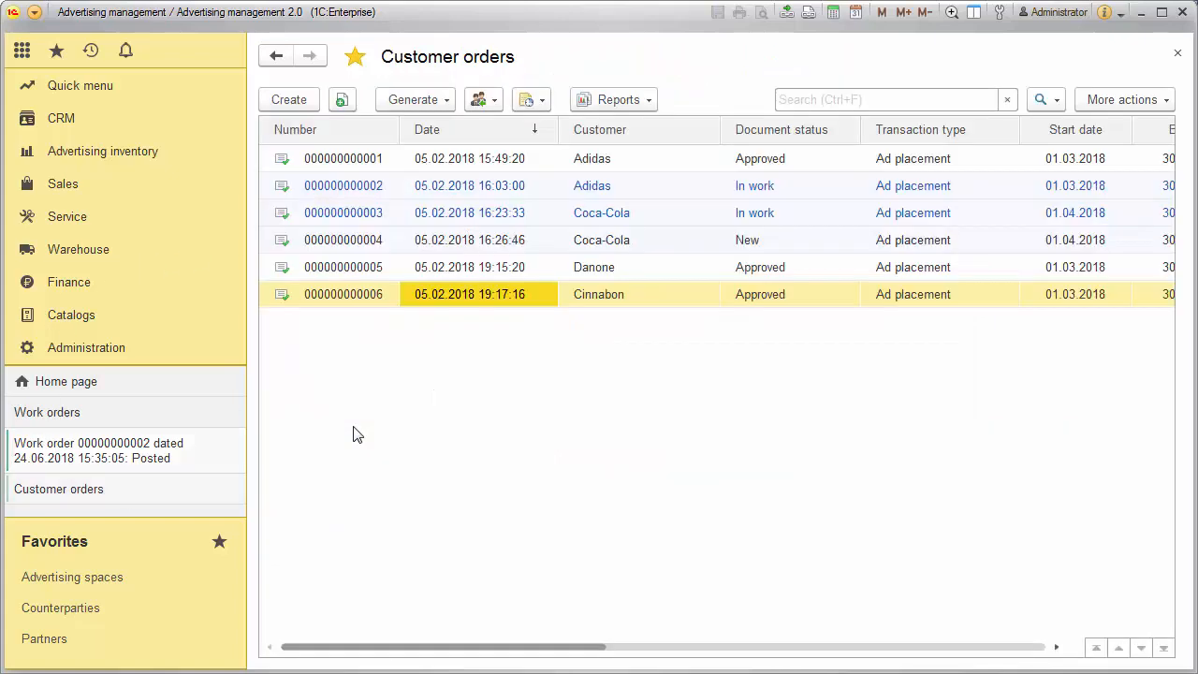
{"action": "double_click", "coordinate": [436, 296]}
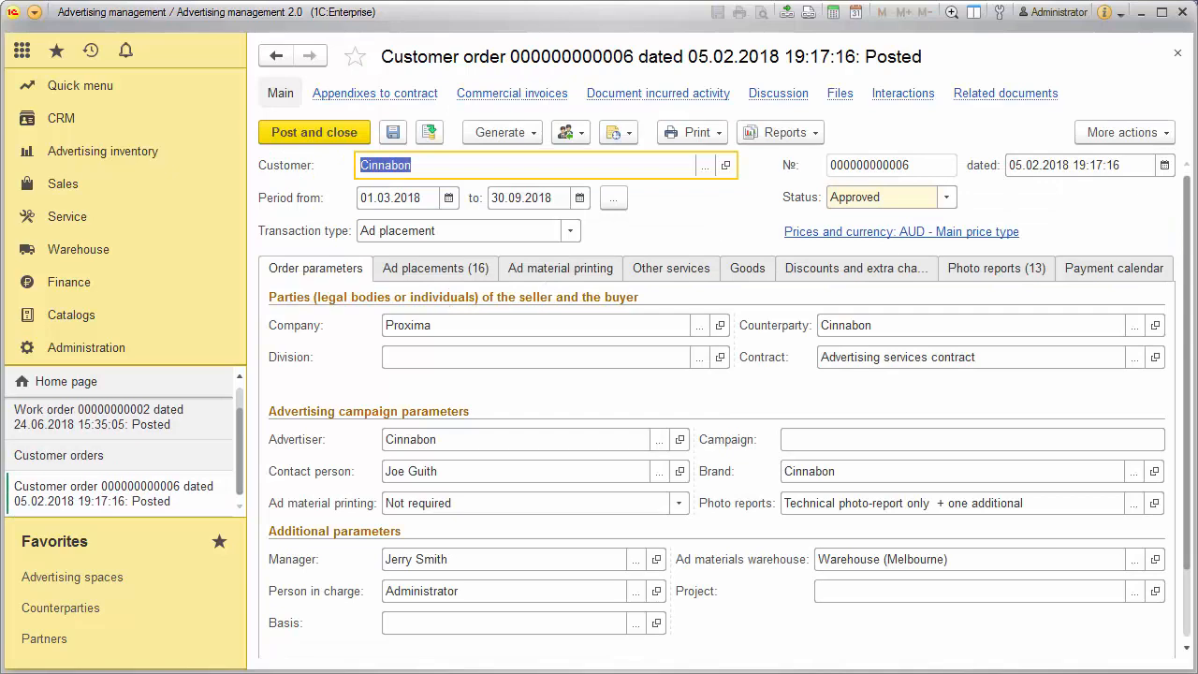
{"action": "left_click", "coordinate": [992, 270]}
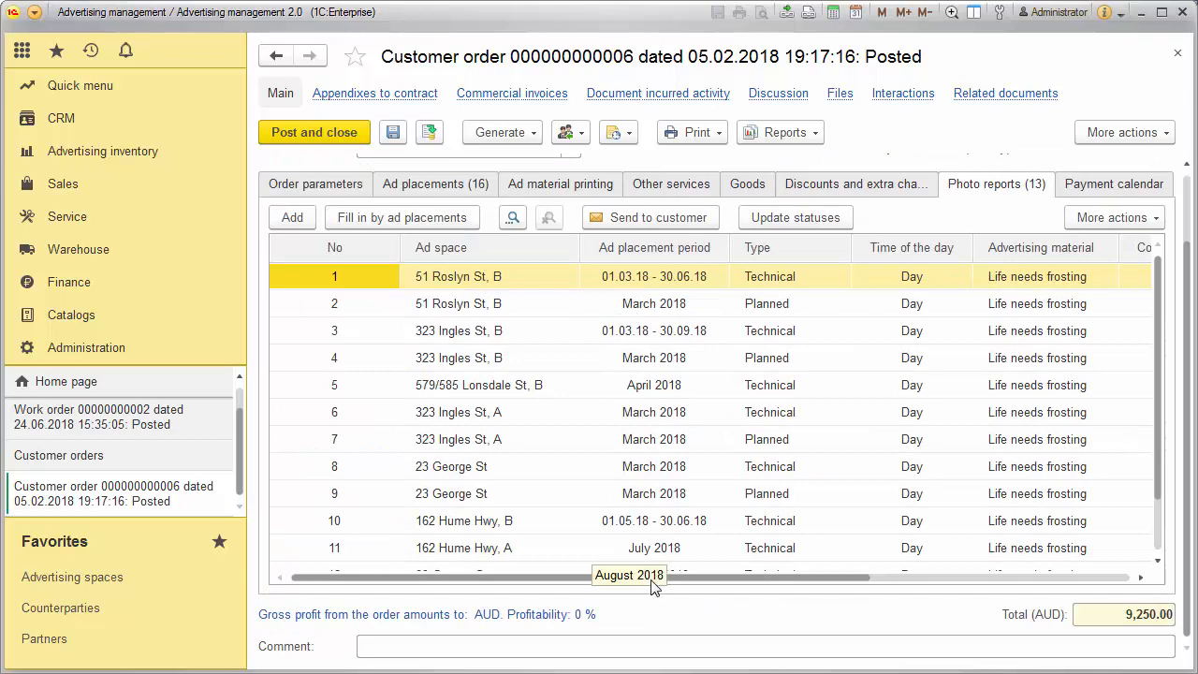
{"action": "left_click_drag", "start_coordinate": [651, 577], "coordinate": [879, 592]}
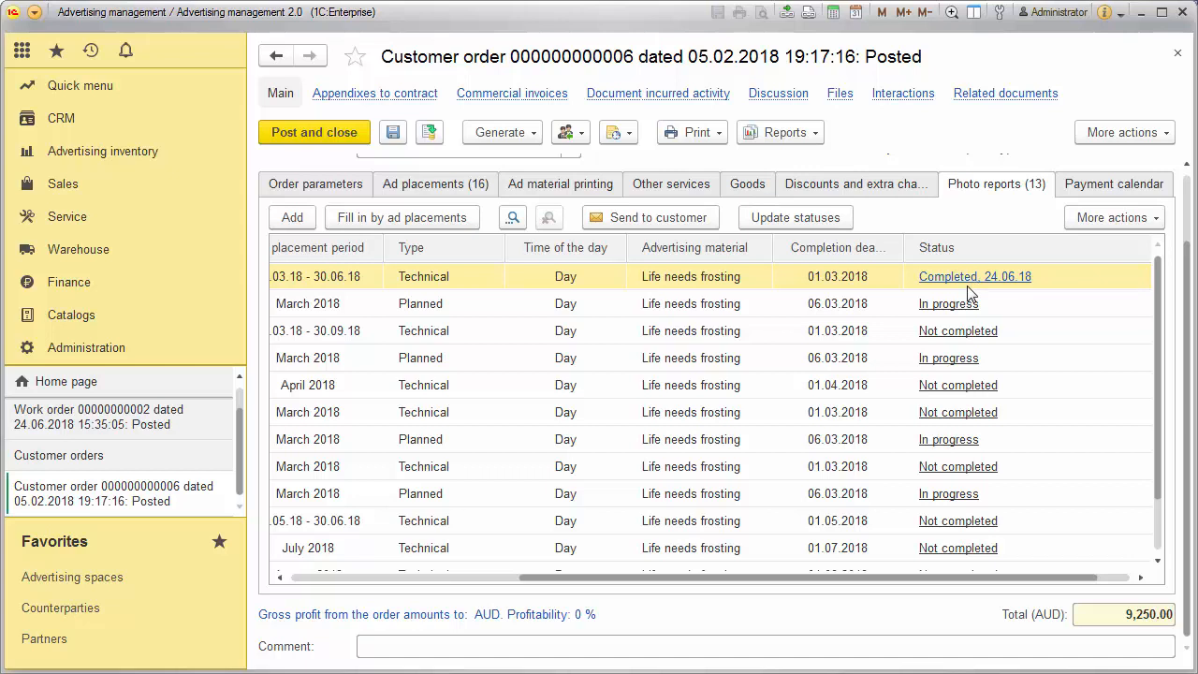
{"action": "left_click", "coordinate": [1178, 55]}
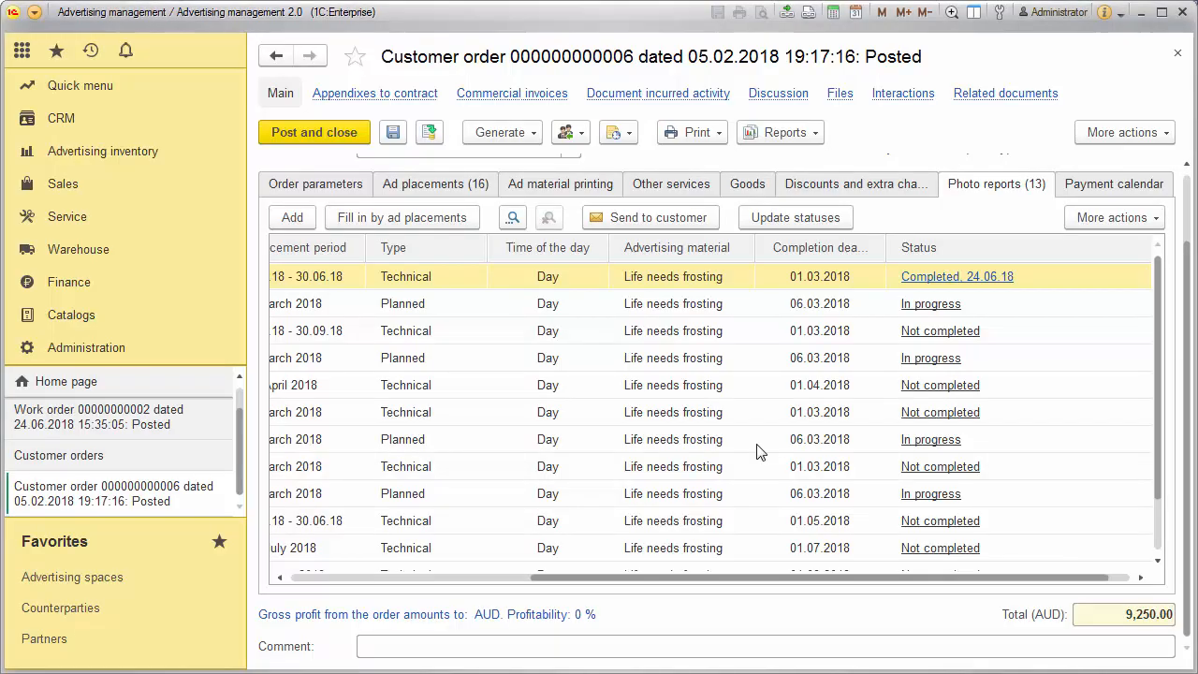
{"action": "left_click", "coordinate": [1179, 53]}
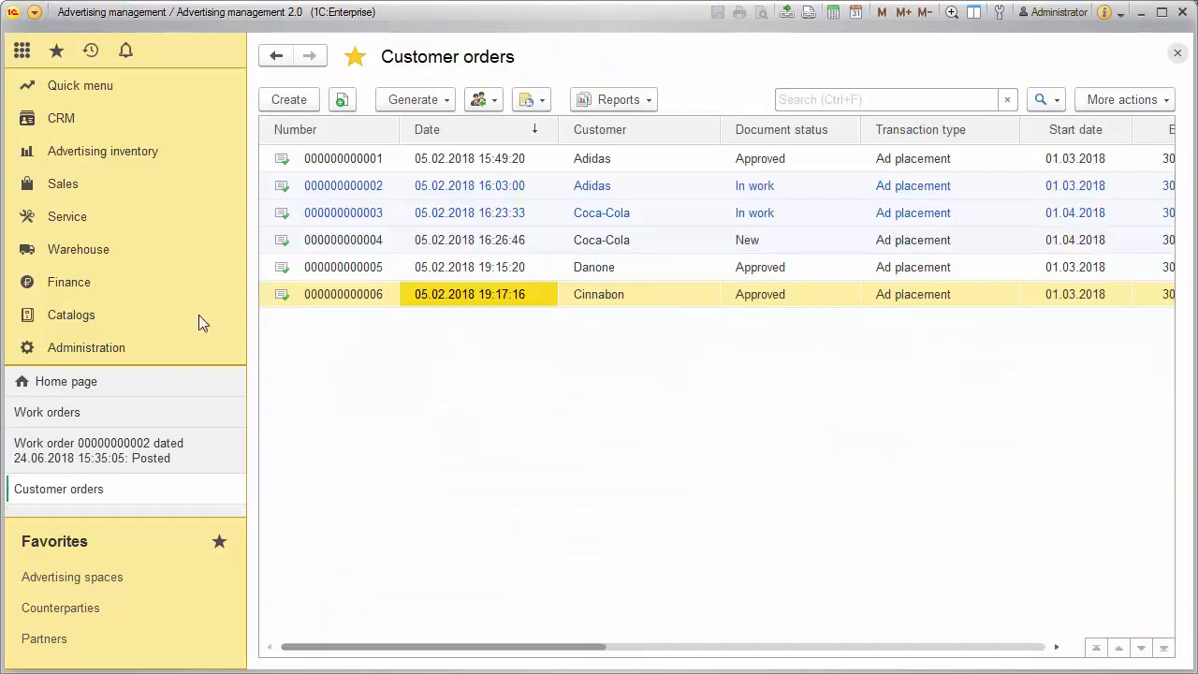
{"action": "left_click", "coordinate": [68, 442]}
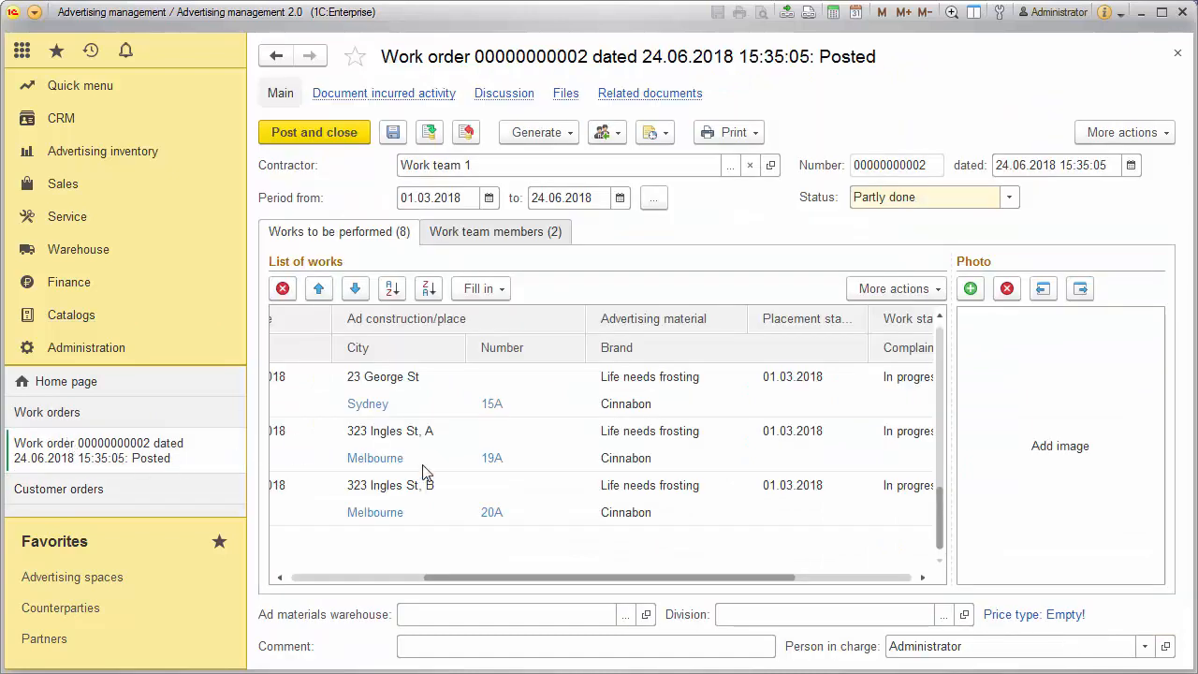
{"action": "left_click_drag", "start_coordinate": [519, 578], "coordinate": [369, 578]}
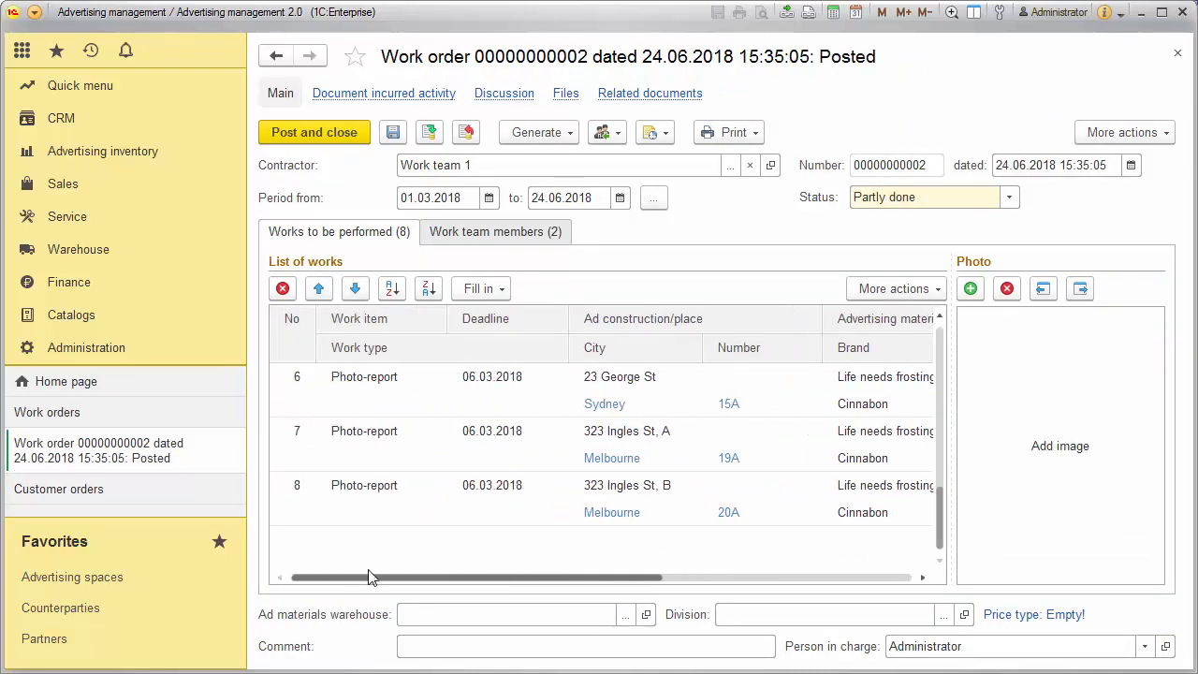
{"action": "left_click_drag", "start_coordinate": [501, 576], "coordinate": [534, 579]}
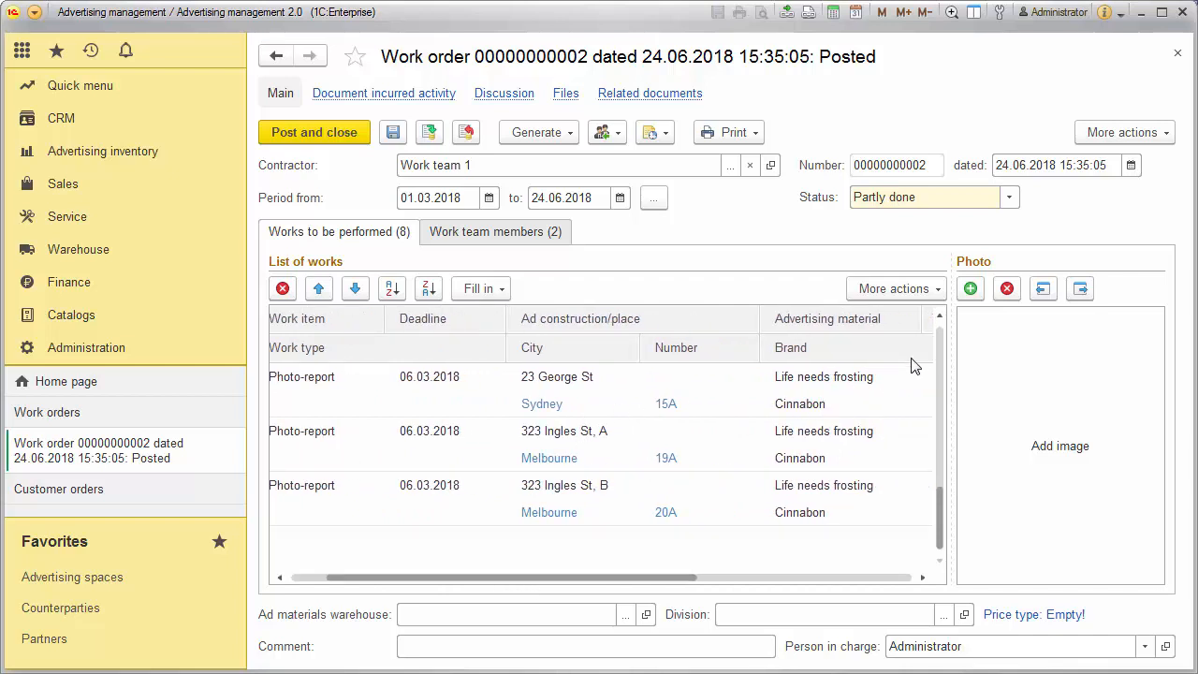
{"action": "left_click_drag", "start_coordinate": [938, 499], "coordinate": [942, 455]}
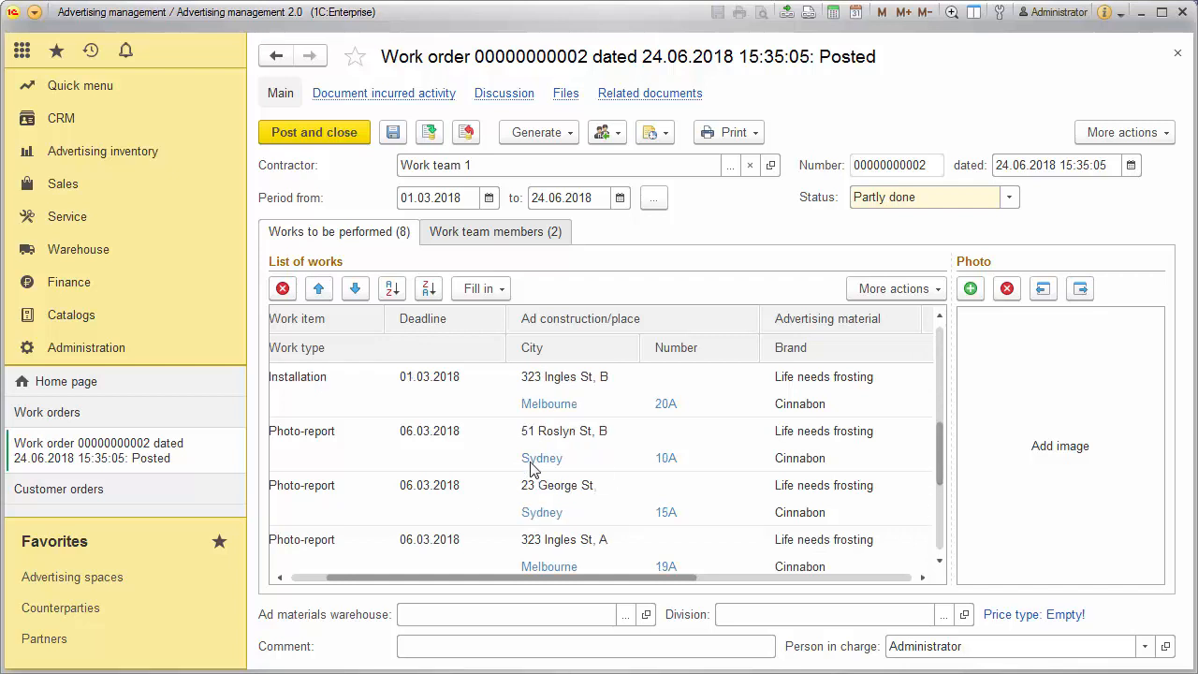
{"action": "left_click_drag", "start_coordinate": [666, 578], "coordinate": [609, 582]}
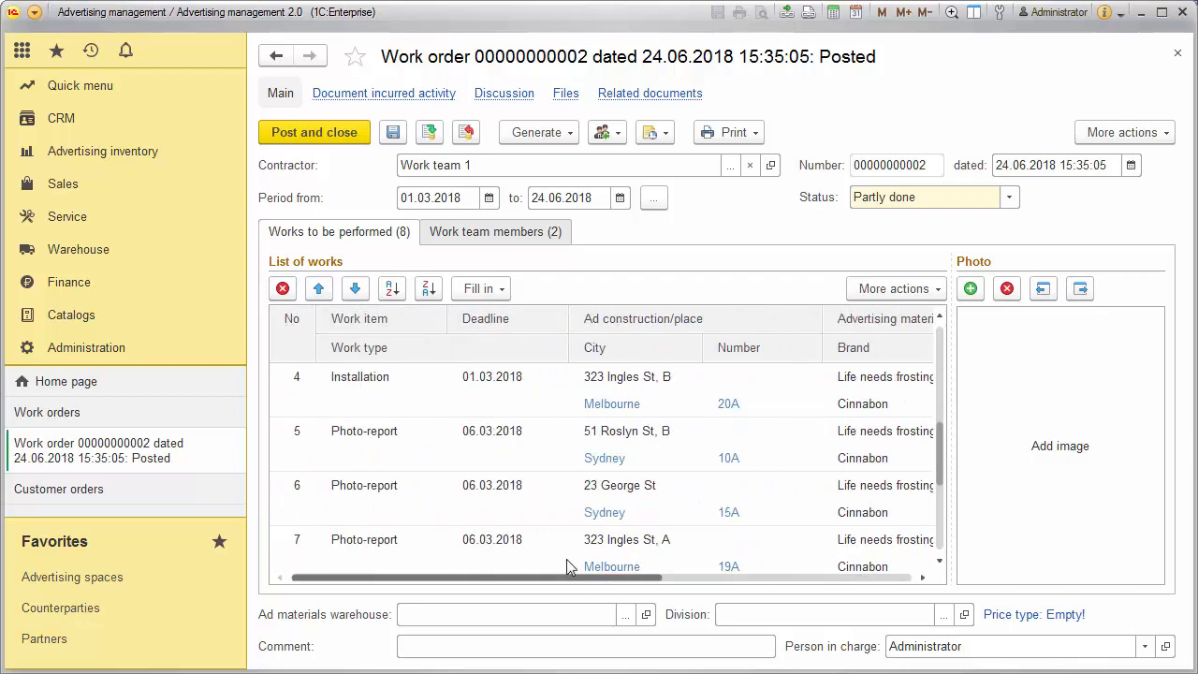
{"action": "left_click", "coordinate": [620, 438]}
{"action": "left_click", "coordinate": [1059, 446]}
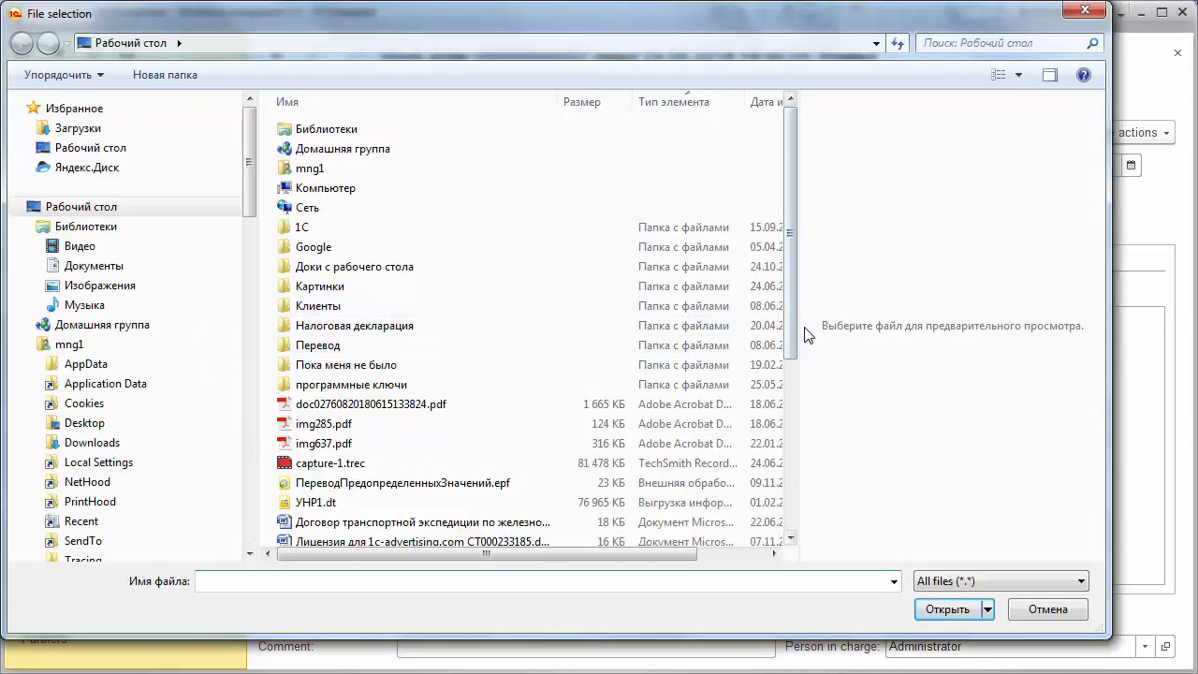
{"action": "left_click_drag", "start_coordinate": [789, 358], "coordinate": [786, 479]}
{"action": "left_click", "coordinate": [343, 456]}
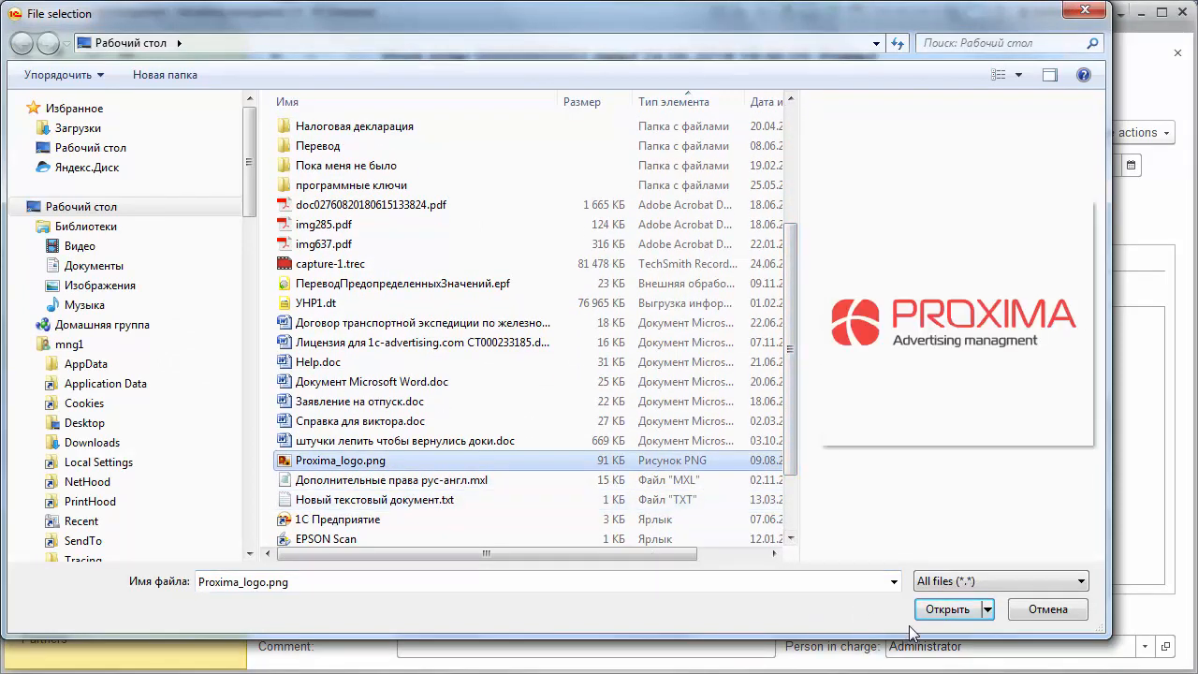
{"action": "left_click", "coordinate": [947, 609]}
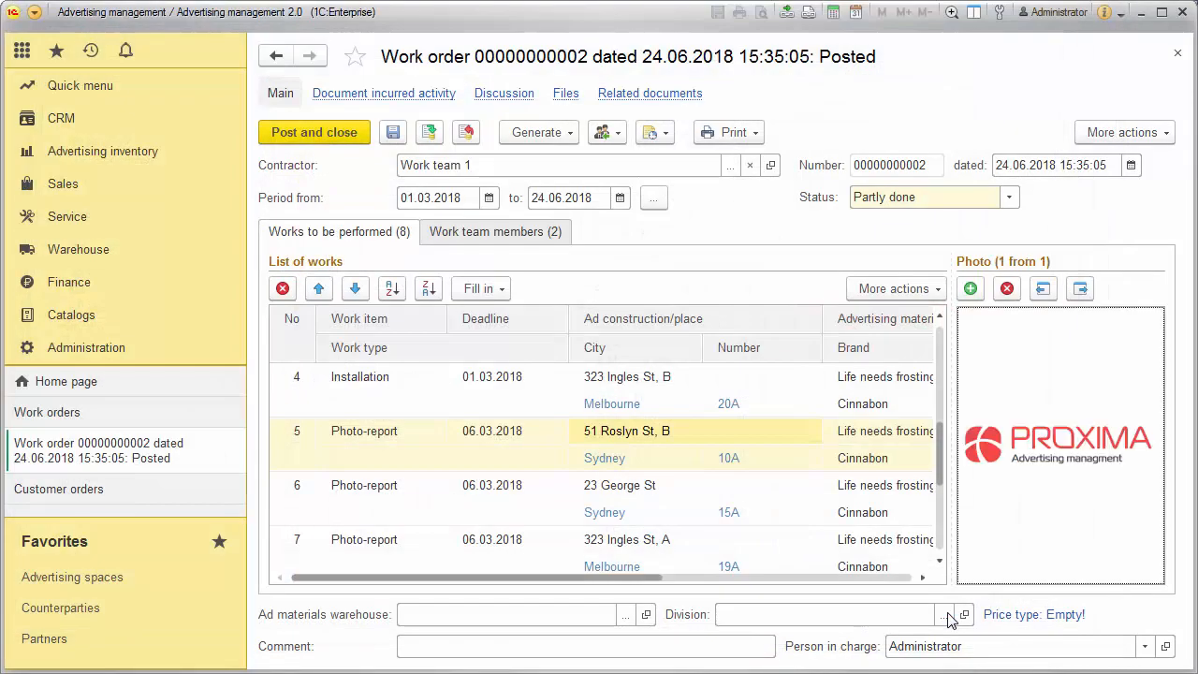
{"action": "left_click", "coordinate": [430, 133]}
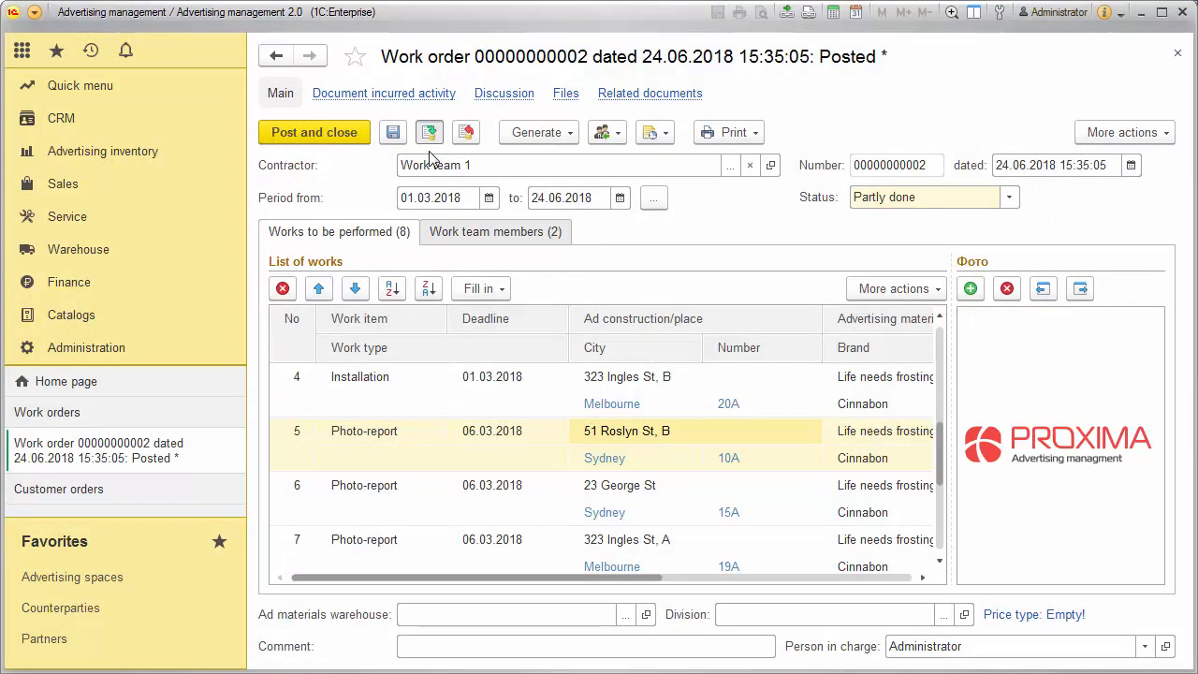
{"action": "left_click", "coordinate": [1179, 56]}
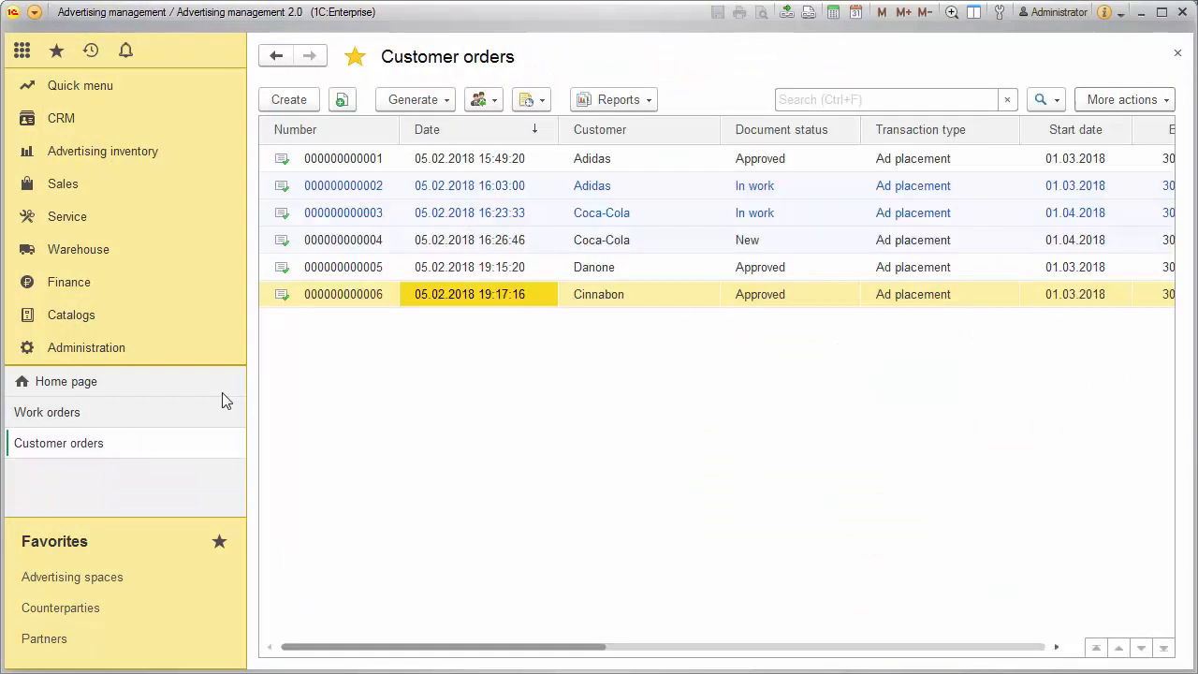
Open the Cinnabon customer order and check the statuses of its 51 Roslyn St, B photo reports.
{"action": "left_click", "coordinate": [440, 296]}
{"action": "left_click", "coordinate": [1009, 271]}
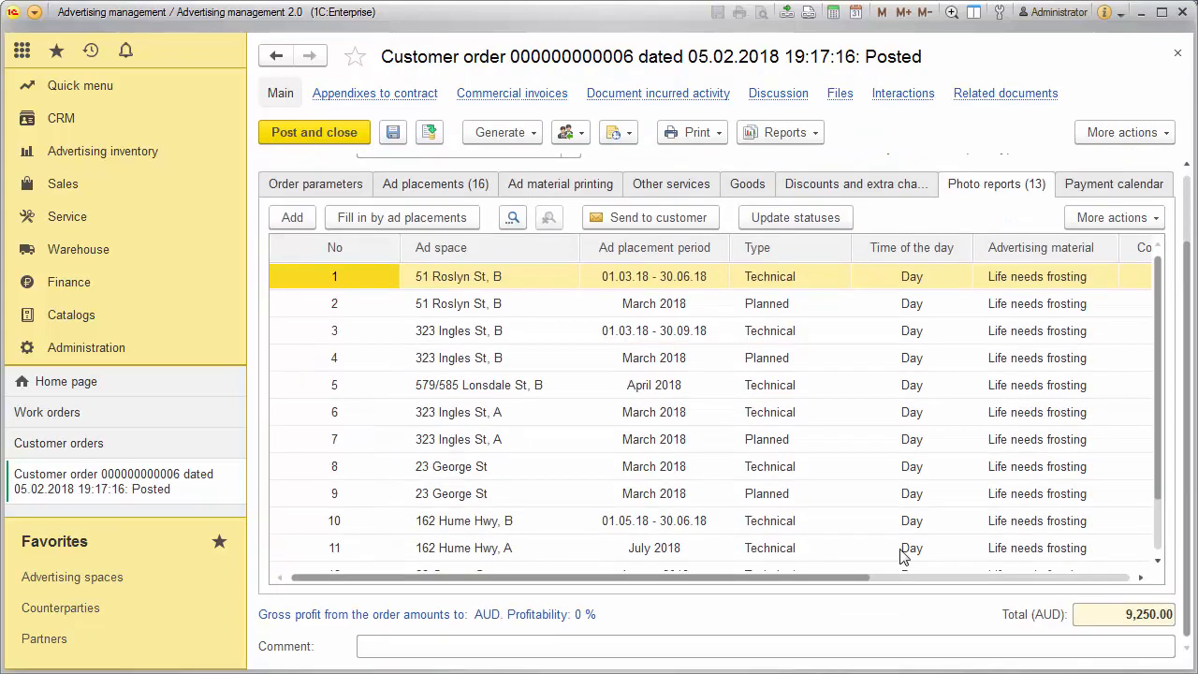
{"action": "left_click_drag", "start_coordinate": [788, 579], "coordinate": [993, 599]}
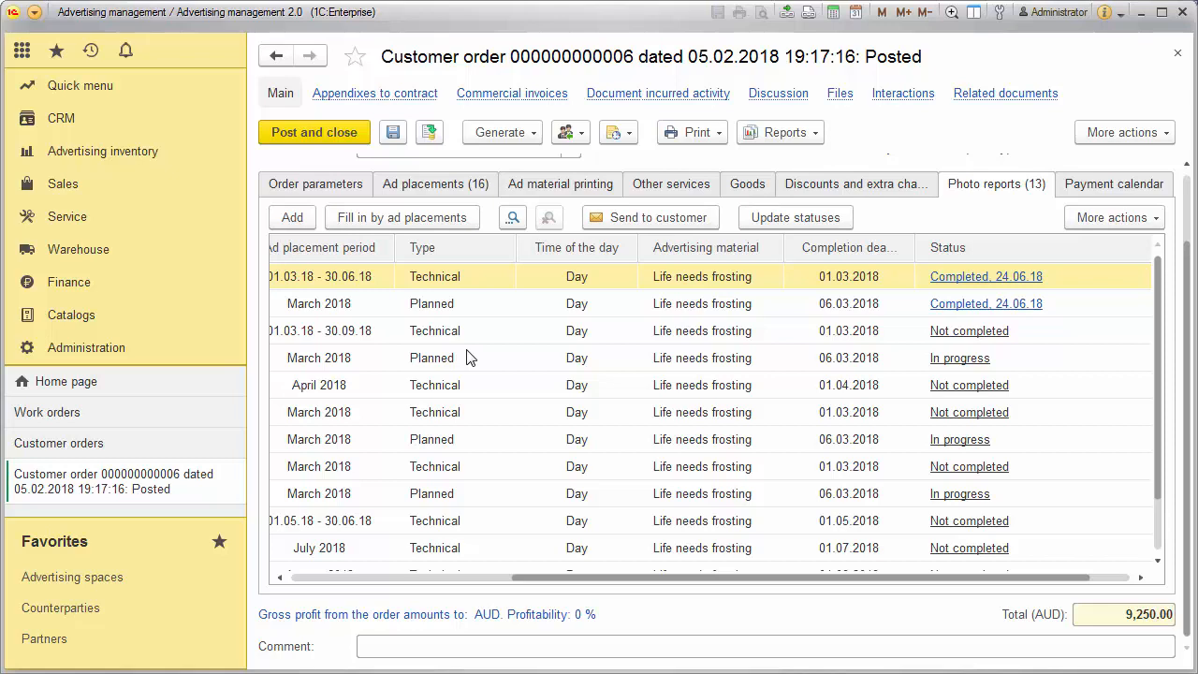
Open the completed photo reports for sending to the customer, review their filters and sending options, and return to the home page.
{"action": "left_click", "coordinate": [655, 222]}
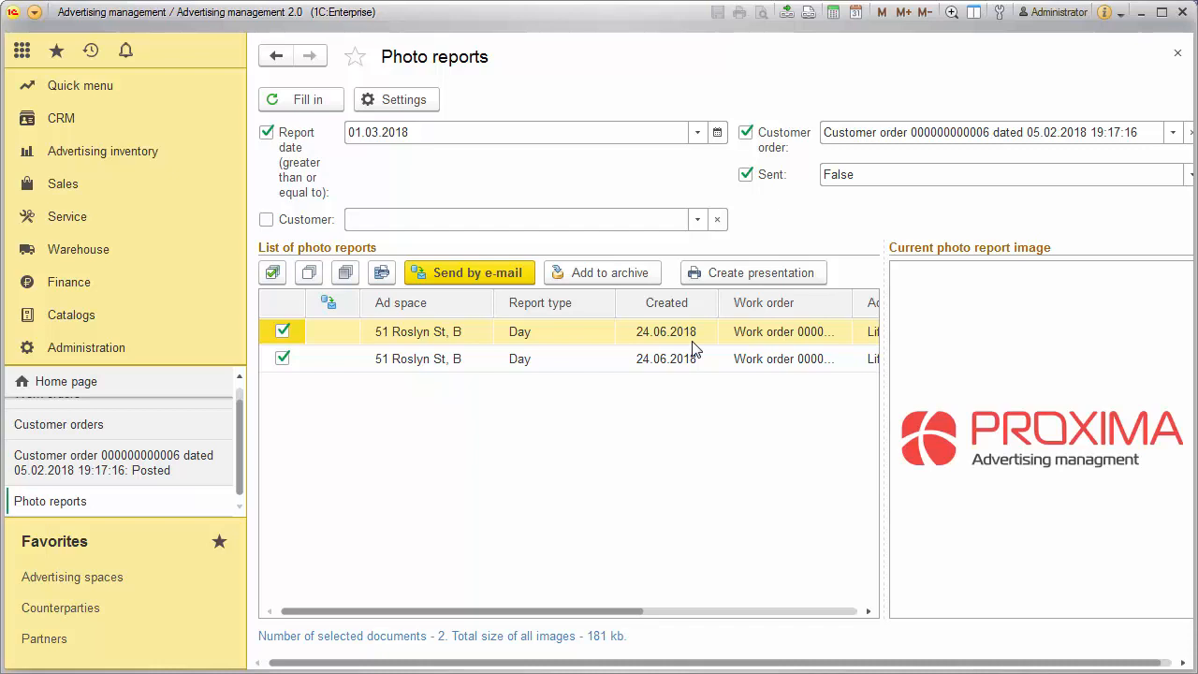
{"action": "left_click", "coordinate": [697, 219]}
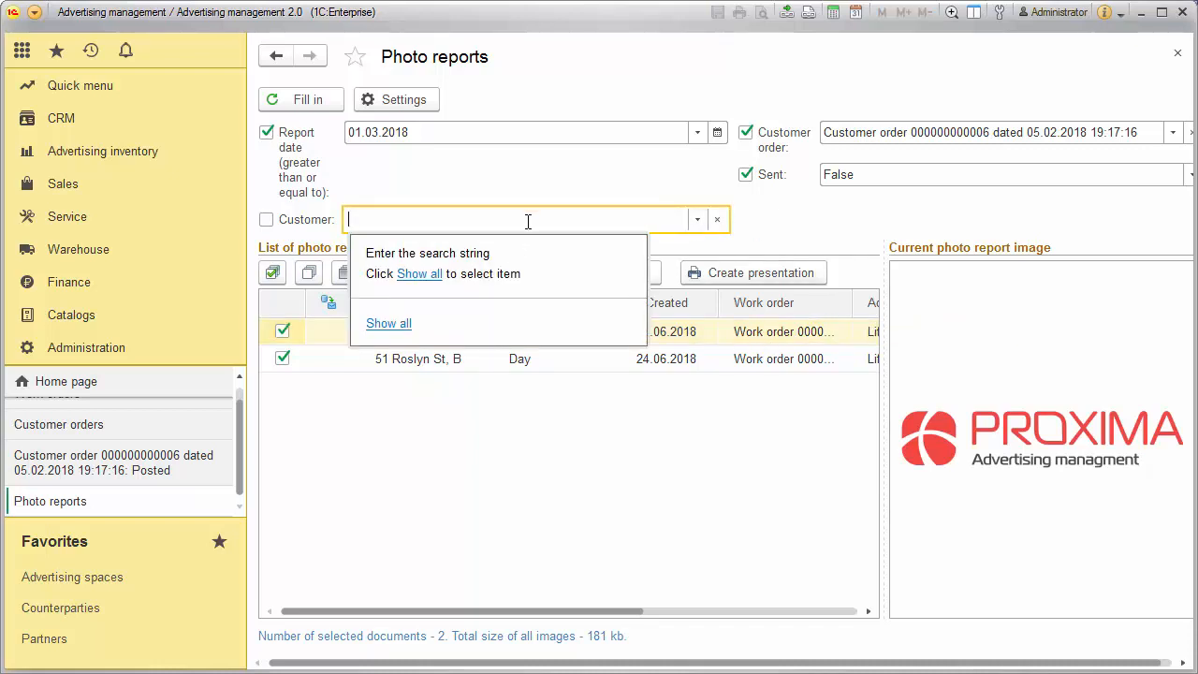
{"action": "left_click", "coordinate": [523, 422]}
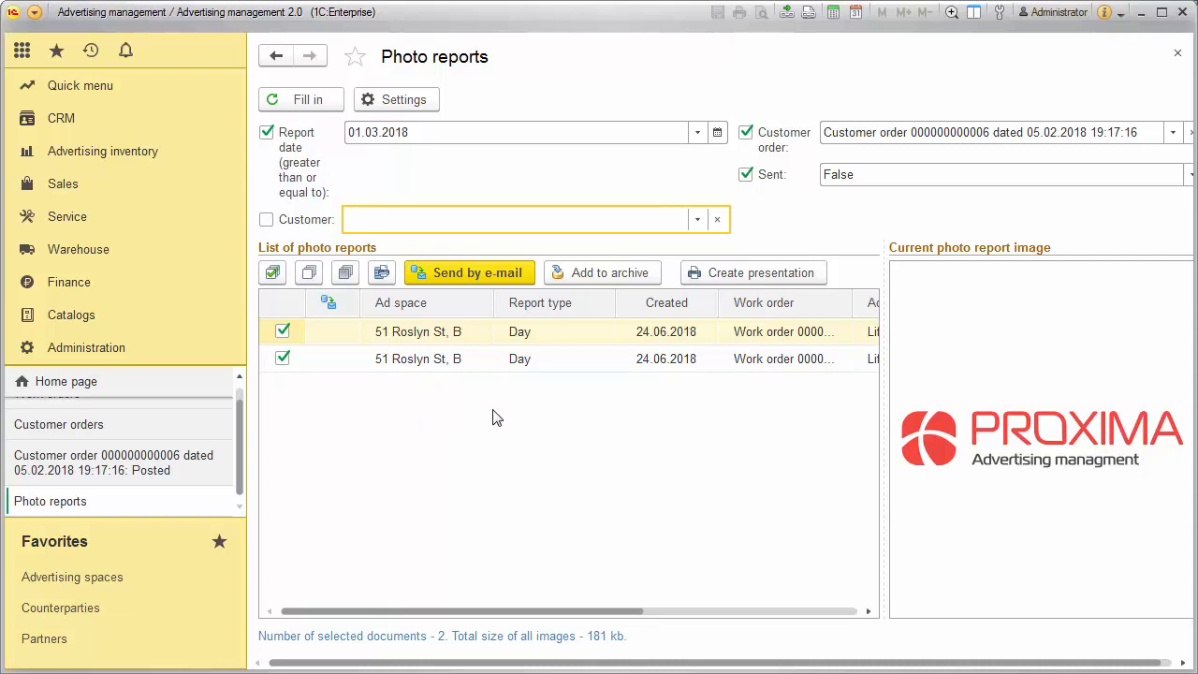
{"action": "left_click", "coordinate": [445, 421]}
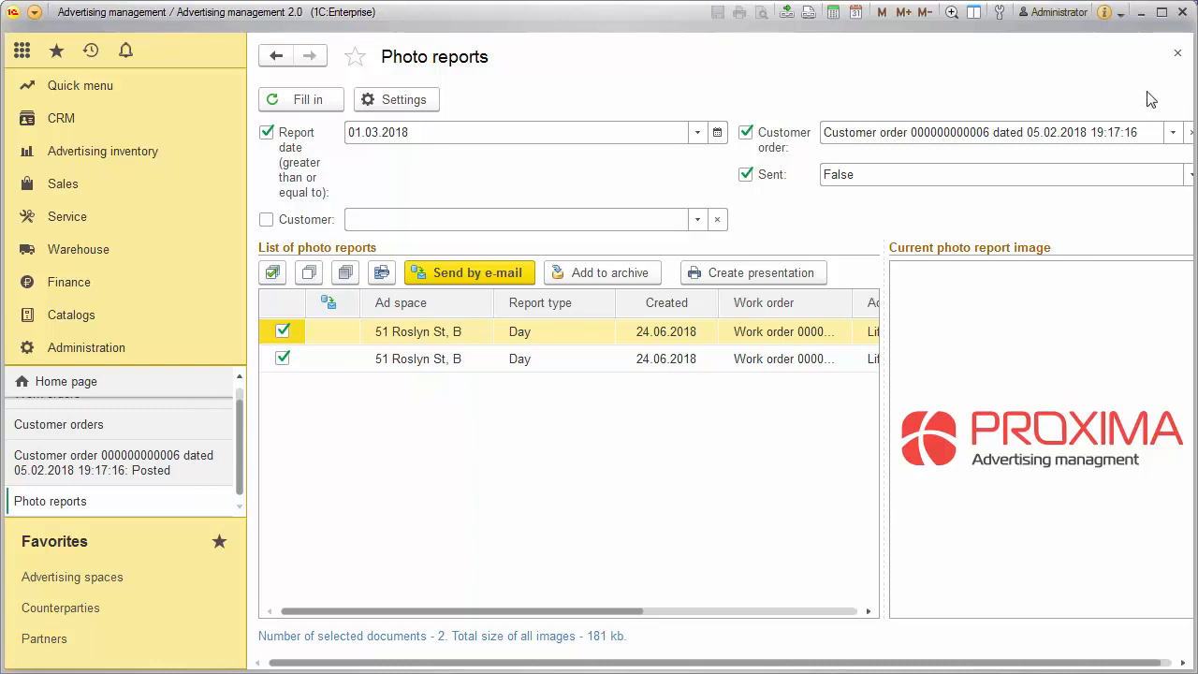
{"action": "left_click", "coordinate": [1177, 54]}
{"action": "left_click", "coordinate": [1178, 56]}
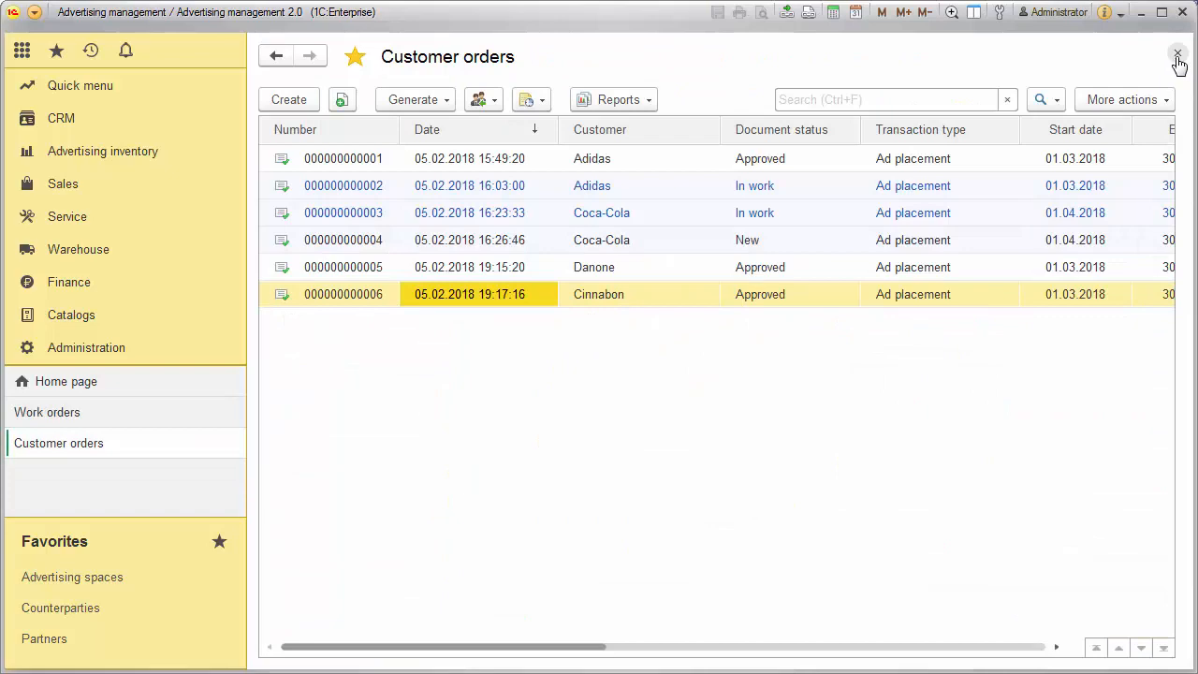
{"action": "left_click", "coordinate": [1177, 56]}
{"action": "left_click", "coordinate": [1177, 56]}
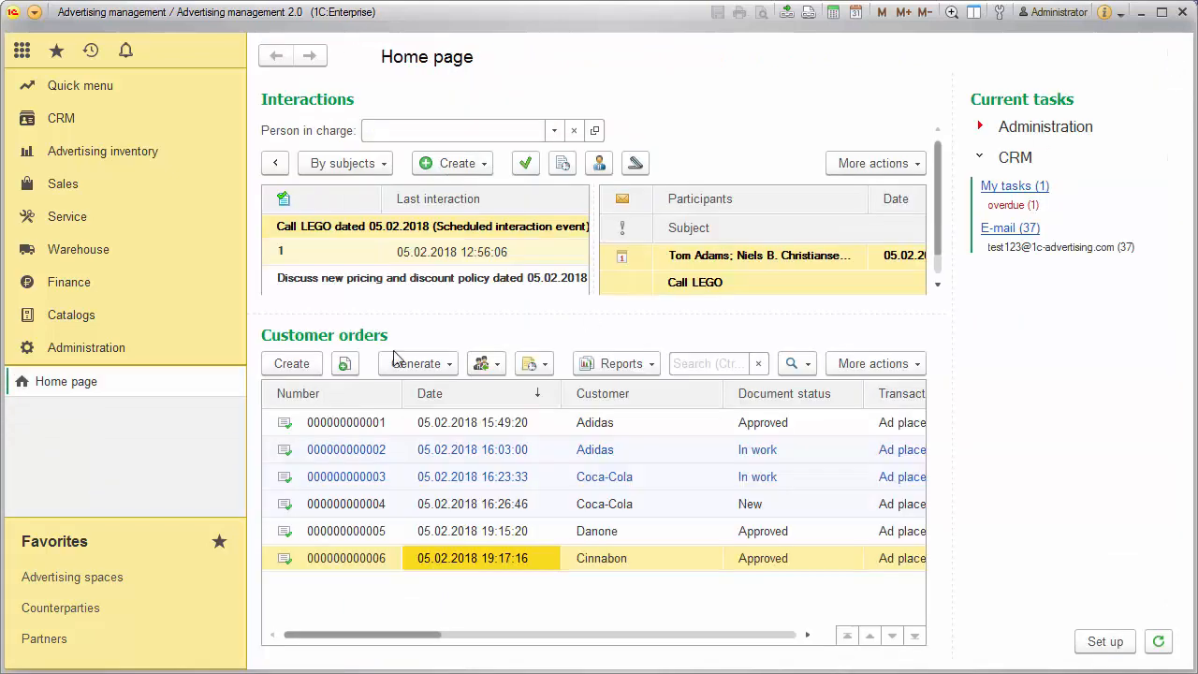
Open the photo-report schedule, set its period to March 2018, and expand the 3/1/2018 group.
{"action": "left_click", "coordinate": [105, 225]}
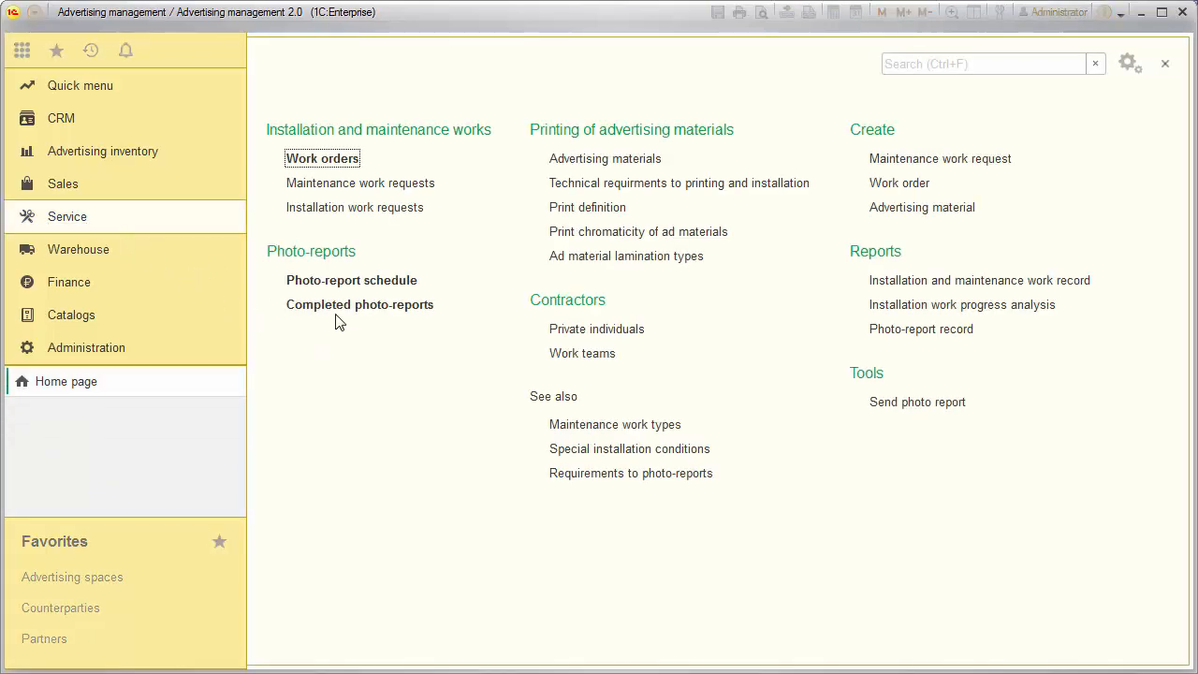
{"action": "left_click", "coordinate": [377, 280]}
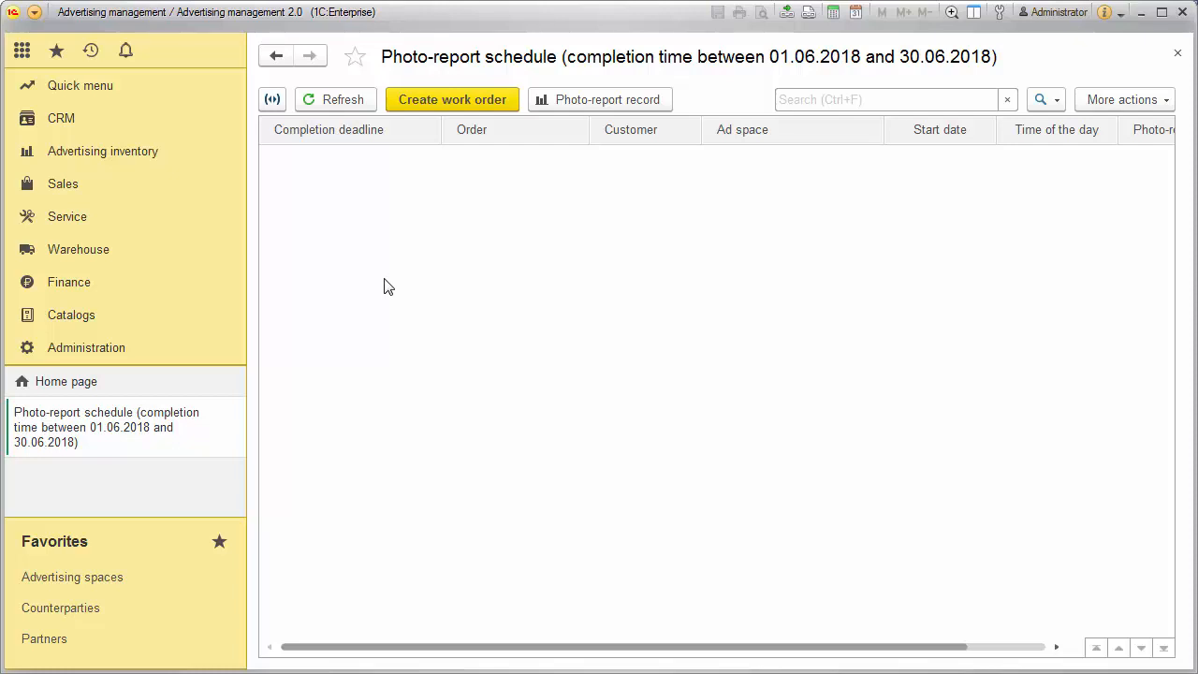
{"action": "left_click", "coordinate": [272, 100]}
{"action": "left_click", "coordinate": [634, 386]}
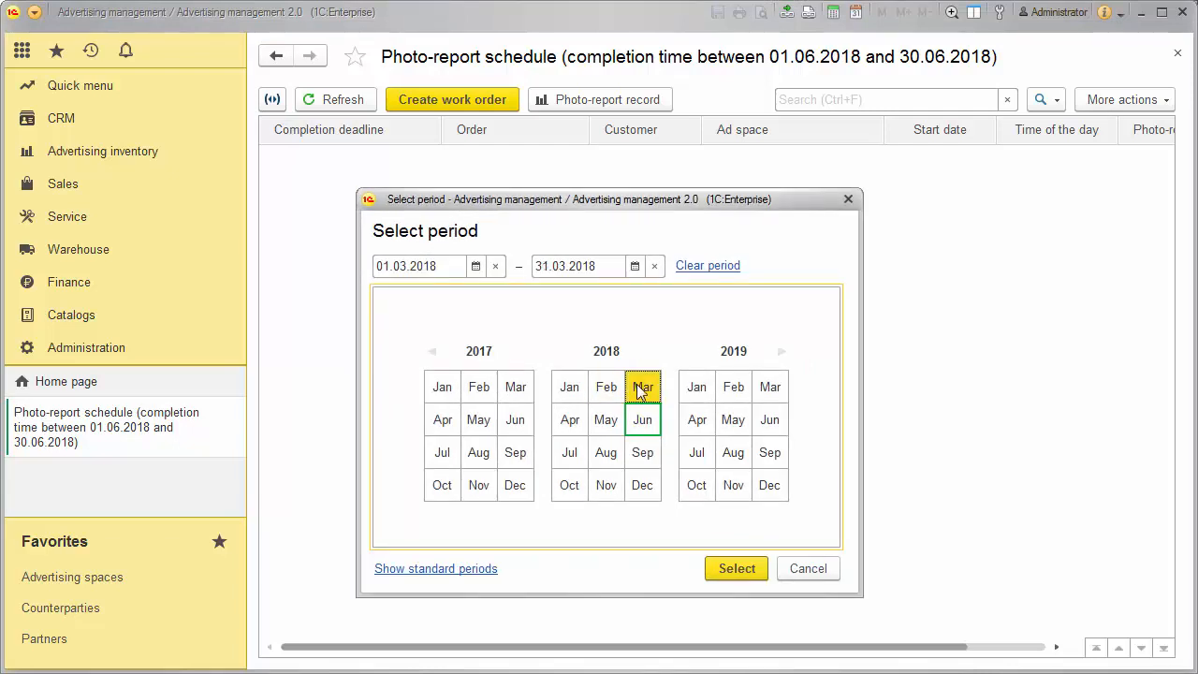
{"action": "left_click", "coordinate": [739, 568]}
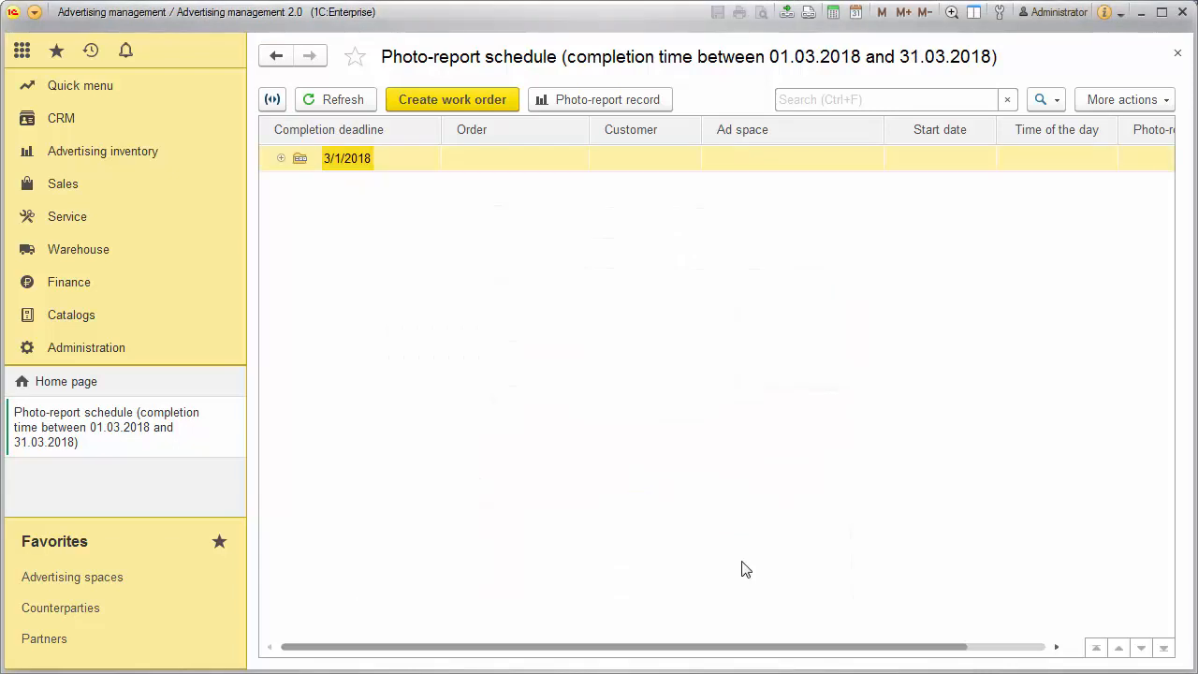
{"action": "left_click", "coordinate": [280, 158]}
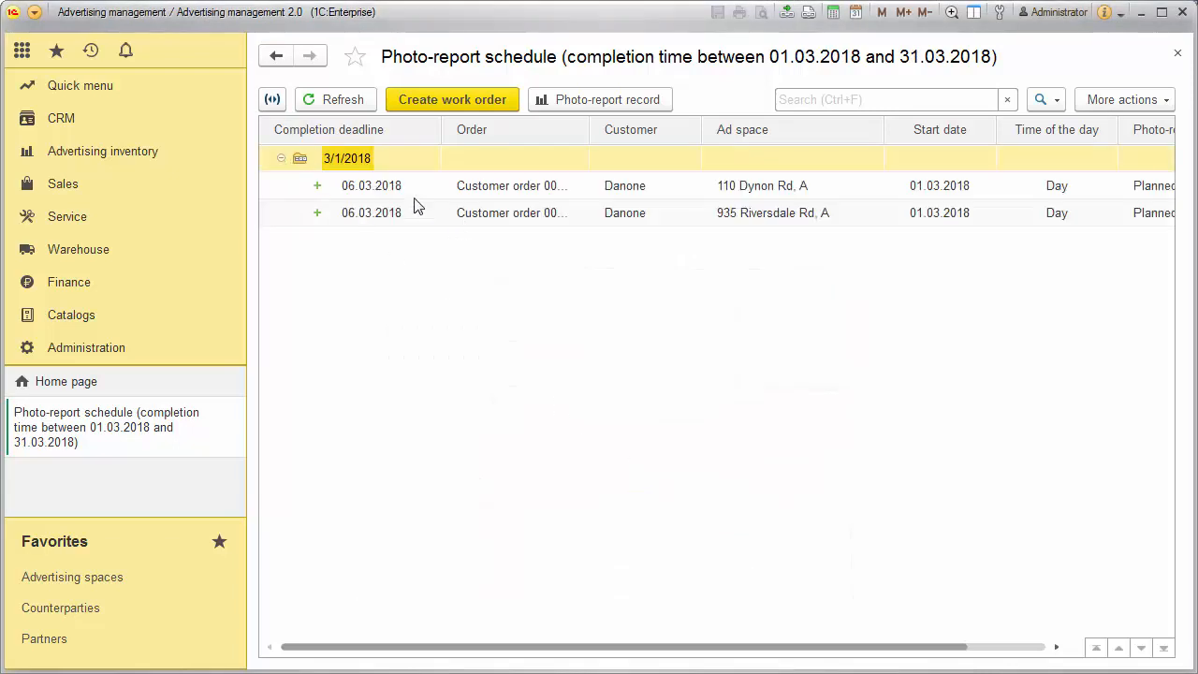
Create a work order from the Danone photo reports in the schedule, then close the work order and the schedule.
{"action": "left_click", "coordinate": [506, 187]}
{"action": "left_click", "coordinate": [510, 218]}
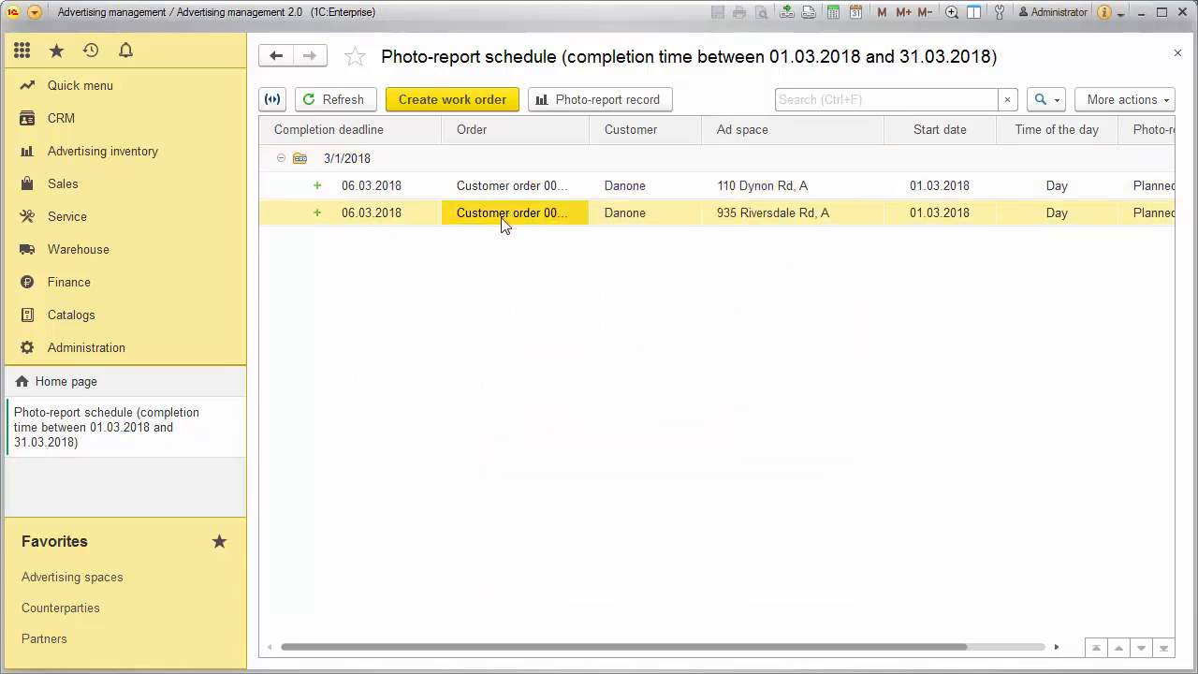
{"action": "left_click", "coordinate": [507, 191]}
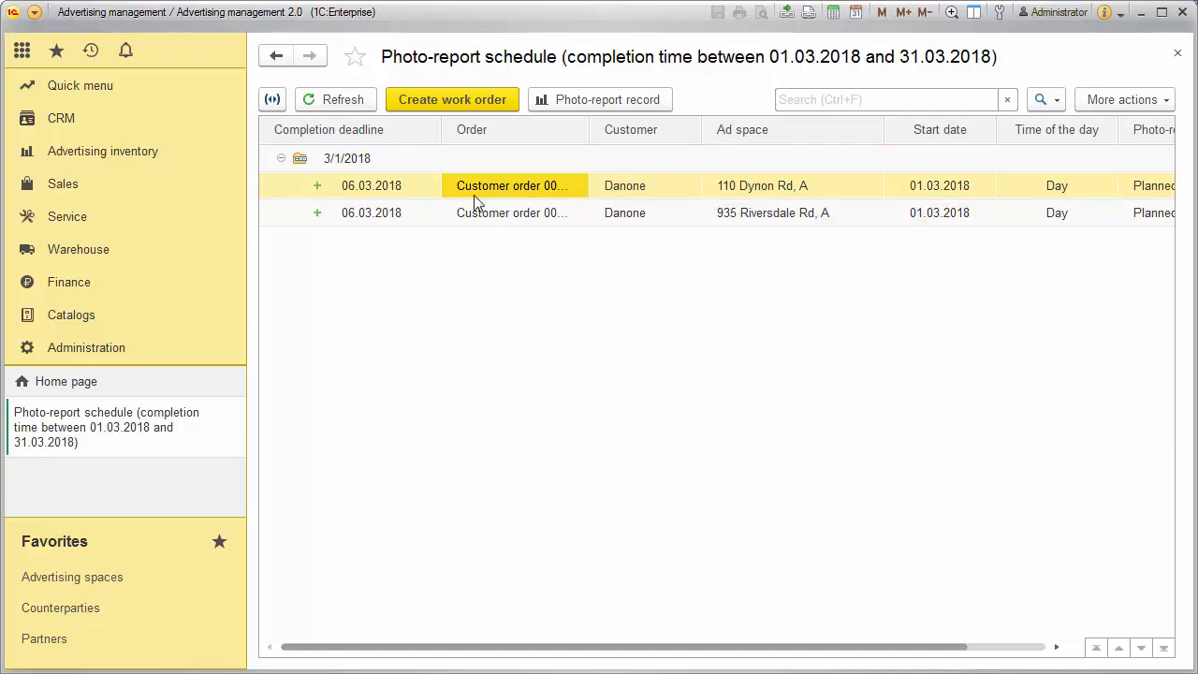
{"action": "left_click", "coordinate": [448, 101]}
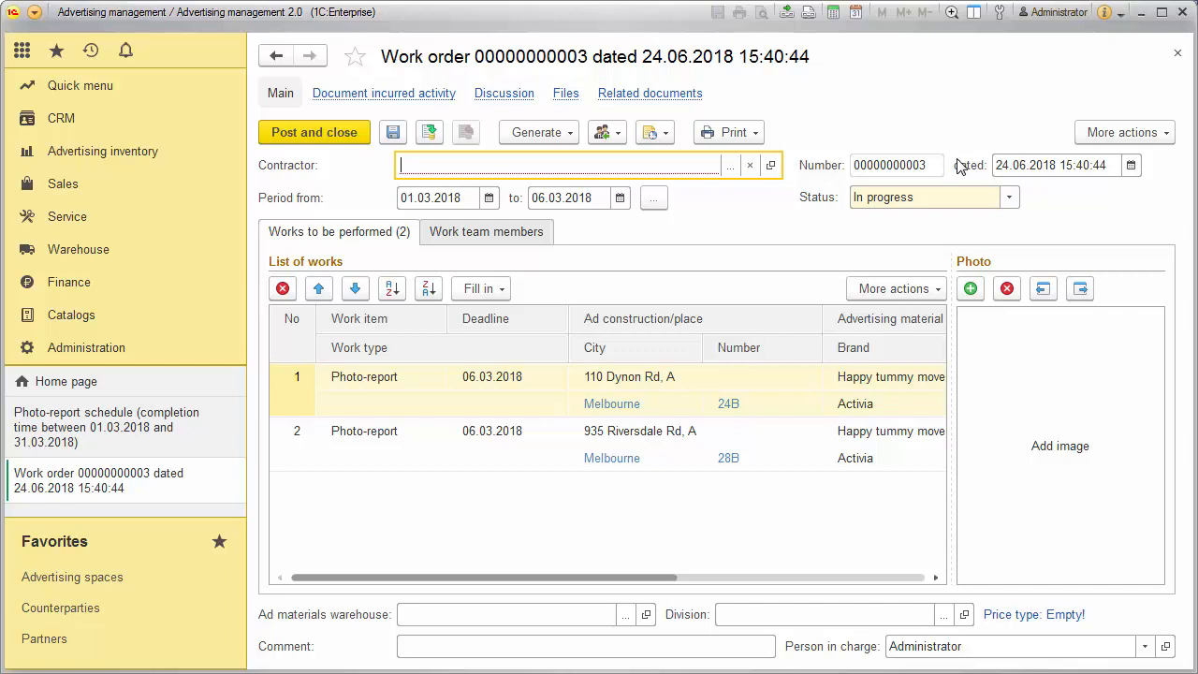
{"action": "left_click", "coordinate": [1177, 52]}
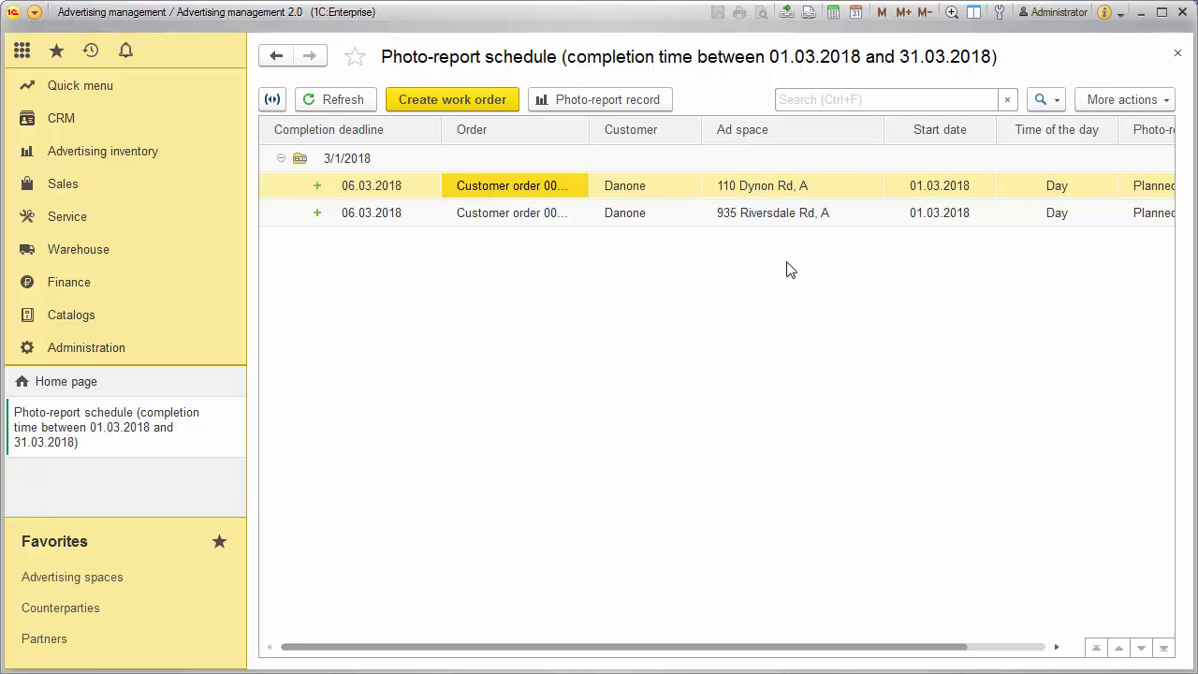
{"action": "left_click", "coordinate": [1177, 54]}
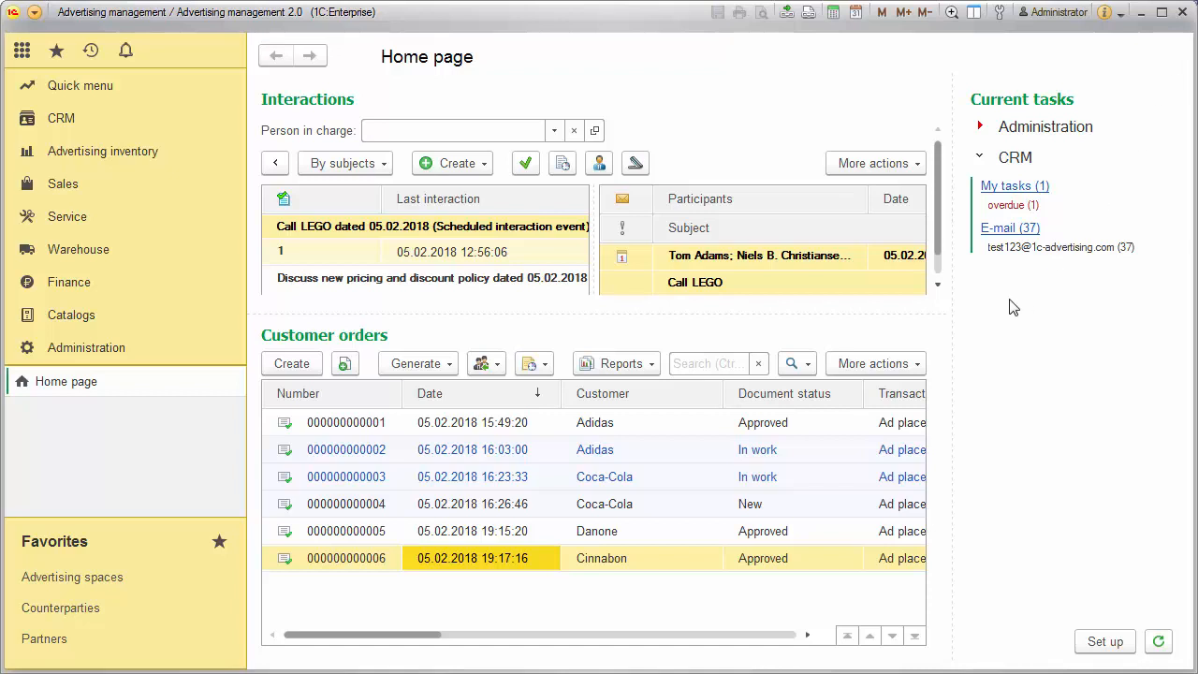
Add an additional photo report for the ad space 51 Roslyn St, B to the Cinnabon customer order.
{"action": "left_click", "coordinate": [349, 557]}
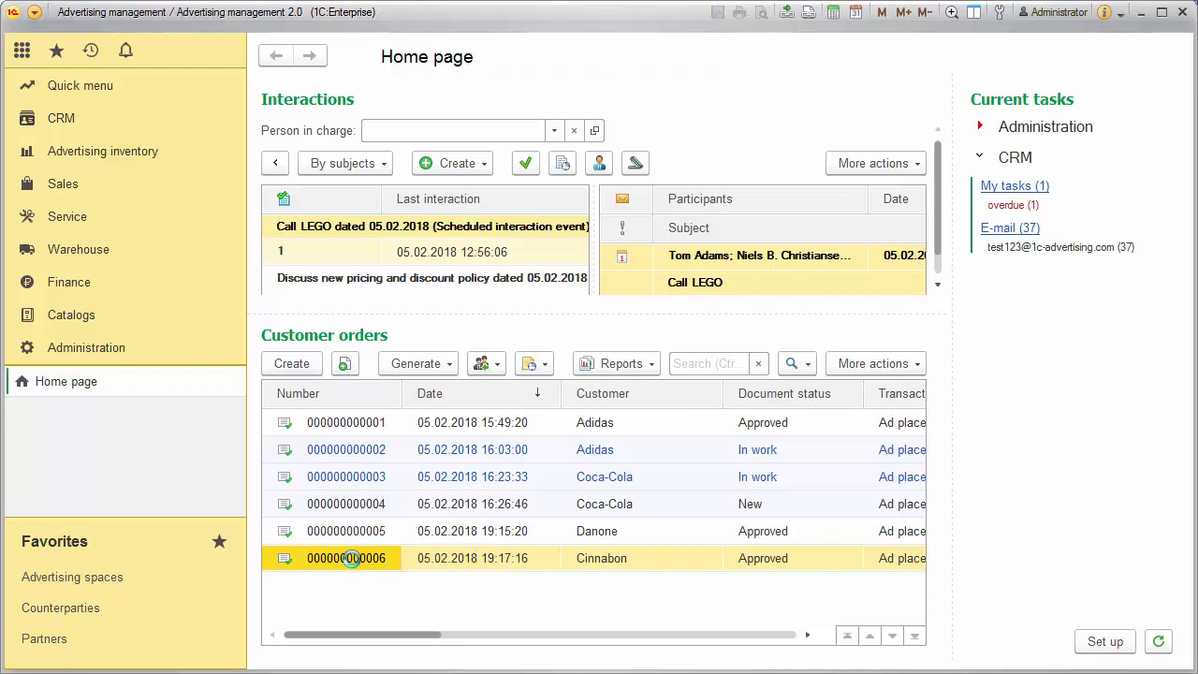
{"action": "double_click", "coordinate": [348, 558]}
{"action": "left_click", "coordinate": [985, 271]}
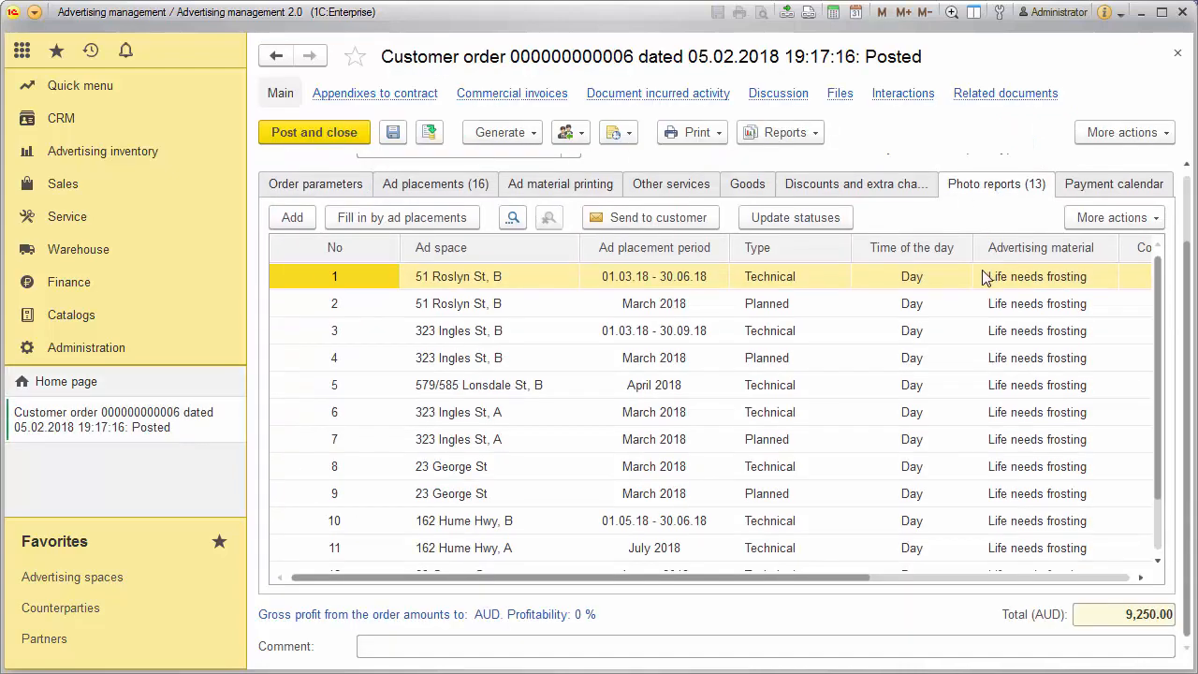
{"action": "left_click", "coordinate": [292, 219]}
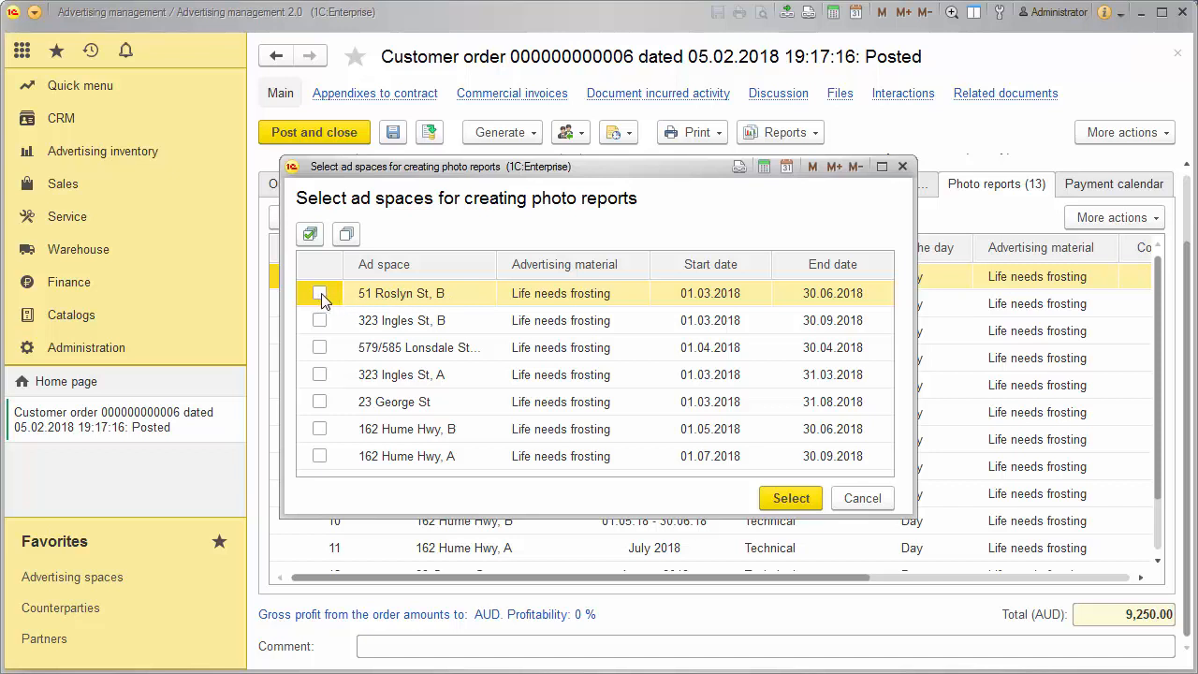
{"action": "left_click", "coordinate": [790, 499]}
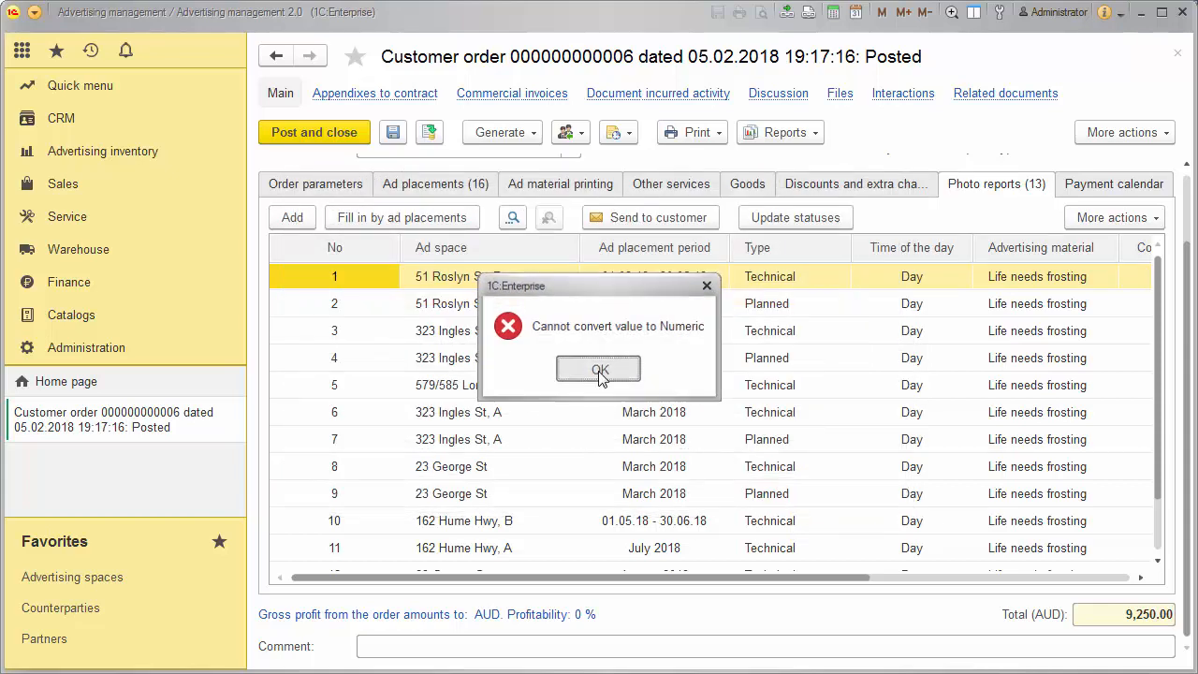
{"action": "left_click", "coordinate": [599, 370]}
{"action": "left_click", "coordinate": [438, 309]}
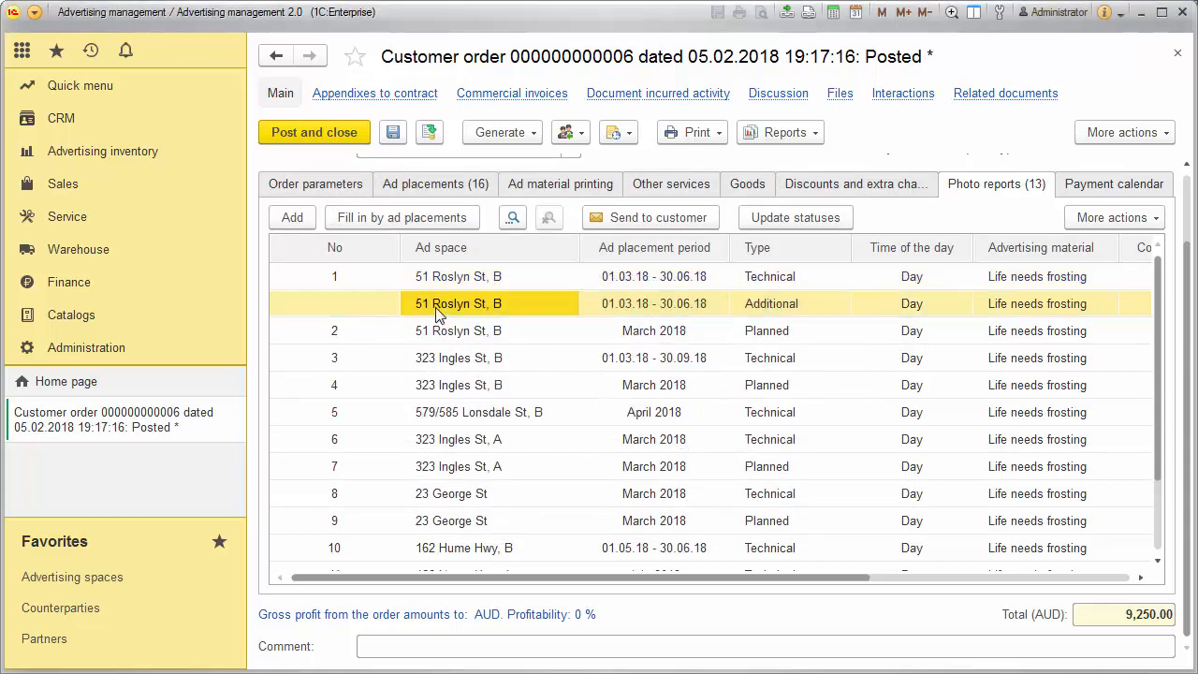
{"action": "left_click", "coordinate": [749, 315]}
{"action": "left_click_drag", "start_coordinate": [756, 578], "coordinate": [989, 578]}
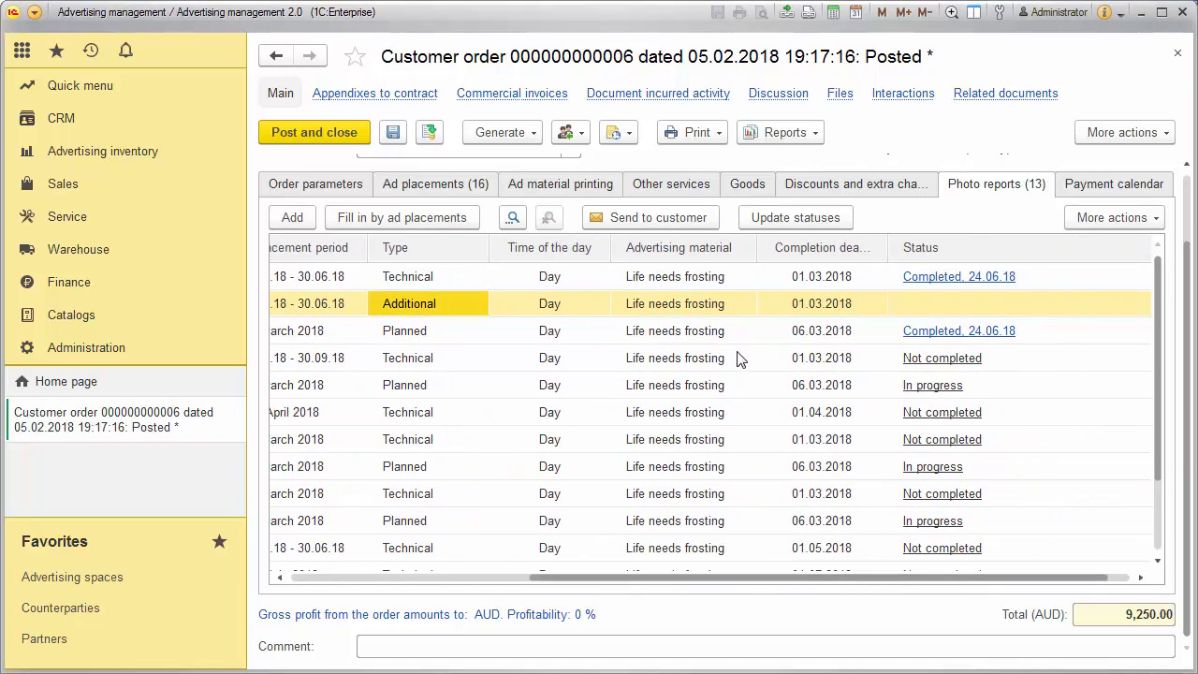
{"action": "double_click", "coordinate": [818, 311]}
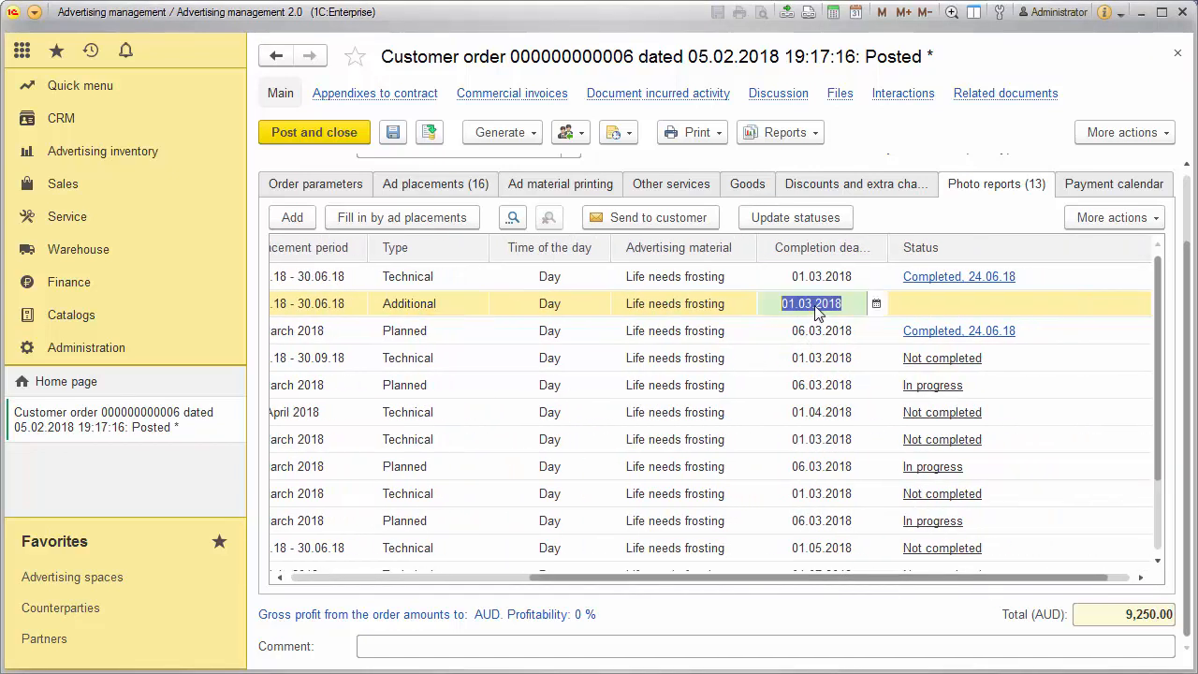
{"action": "left_click", "coordinate": [877, 305]}
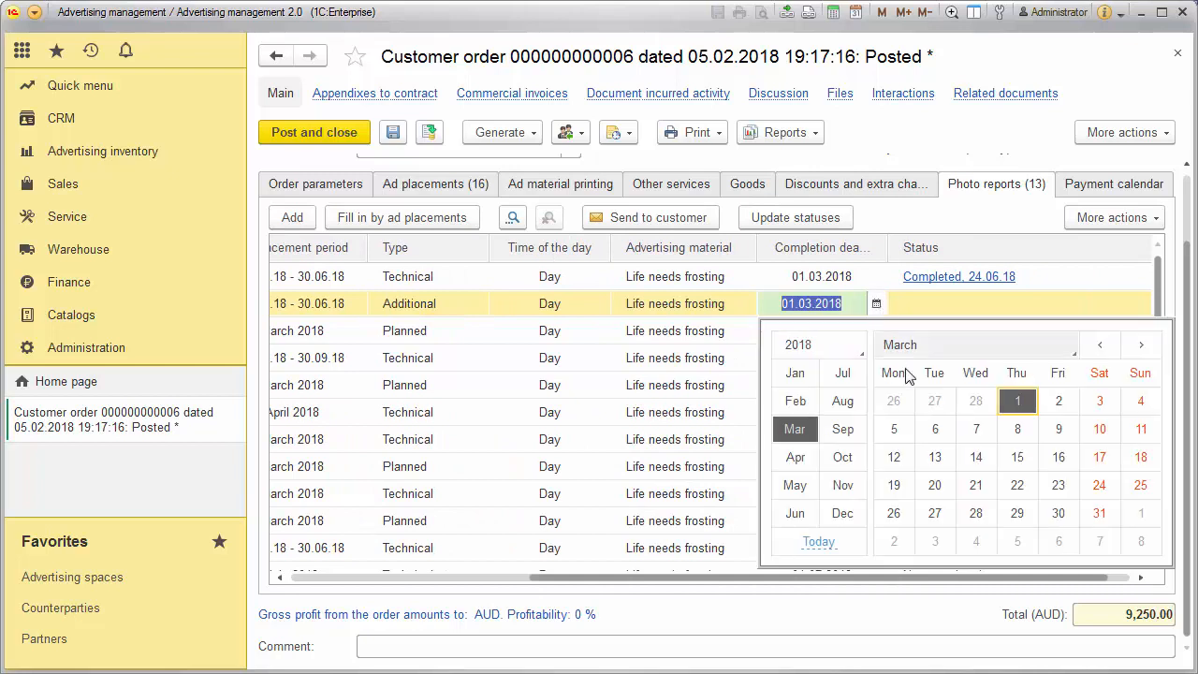
{"action": "left_click", "coordinate": [1018, 457]}
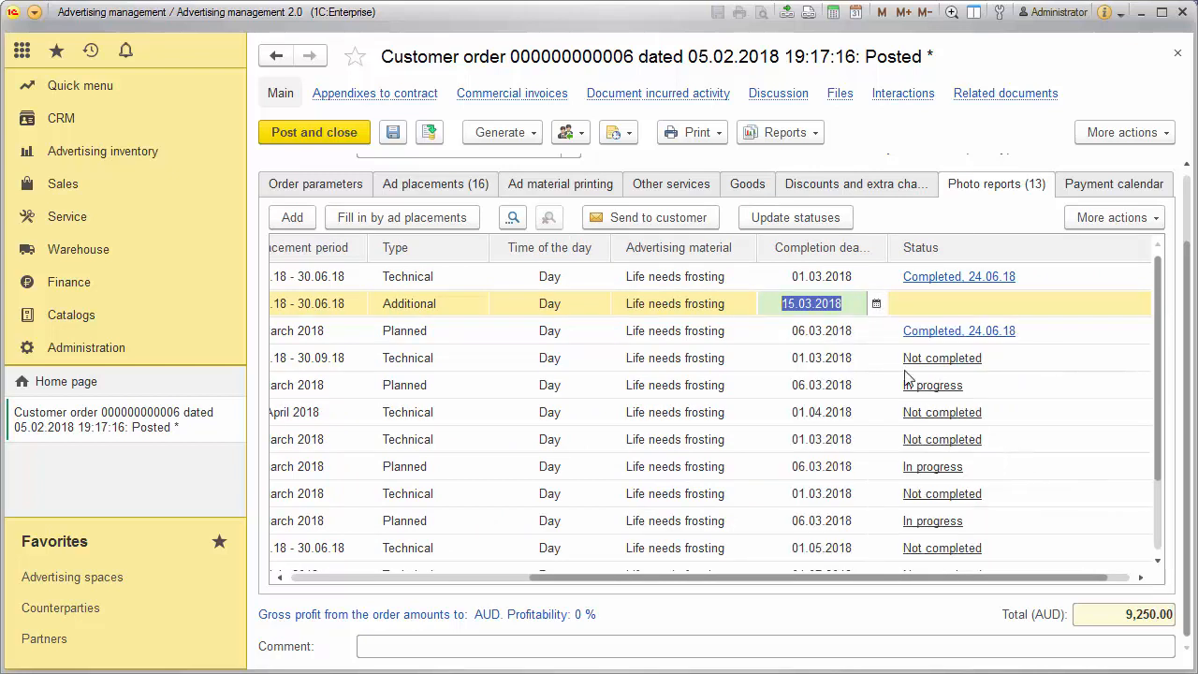
{"action": "left_click", "coordinate": [838, 338]}
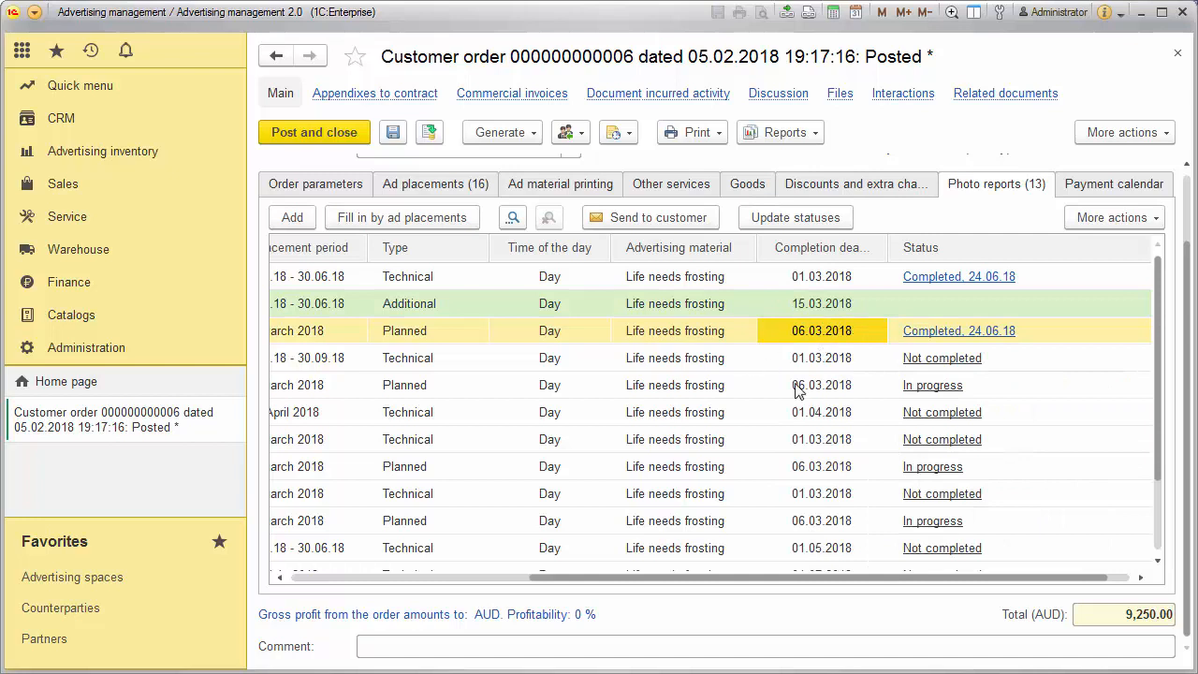
{"action": "left_click_drag", "start_coordinate": [839, 574], "coordinate": [524, 562]}
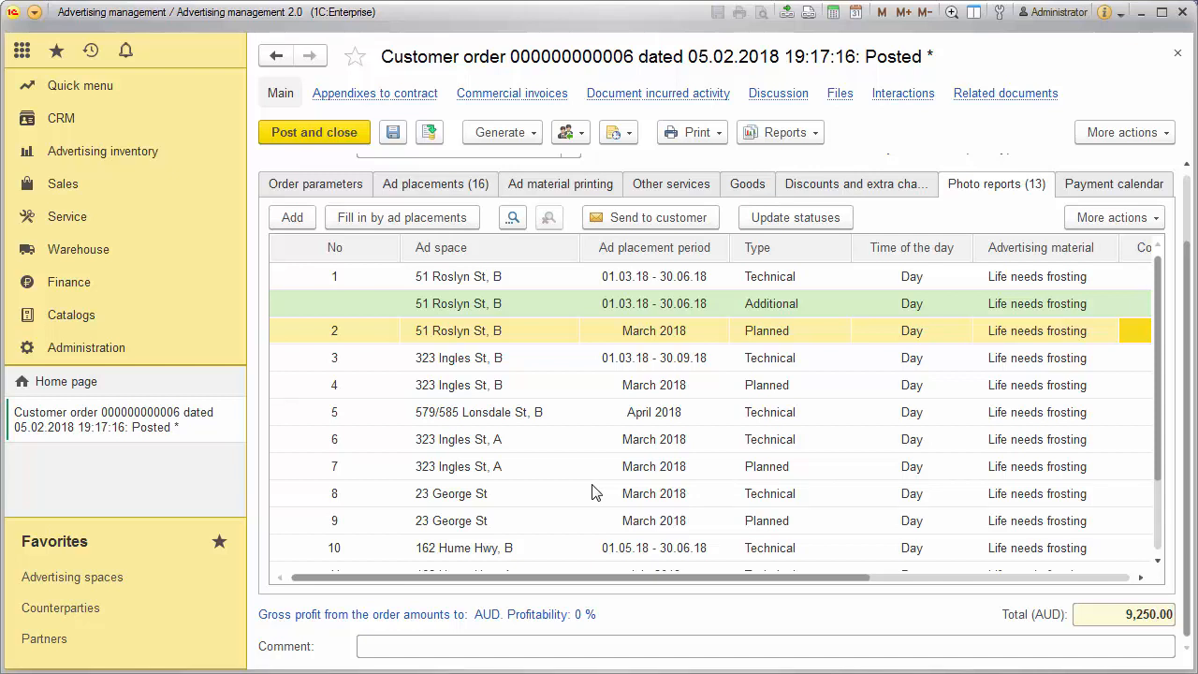
{"action": "left_click", "coordinate": [520, 304]}
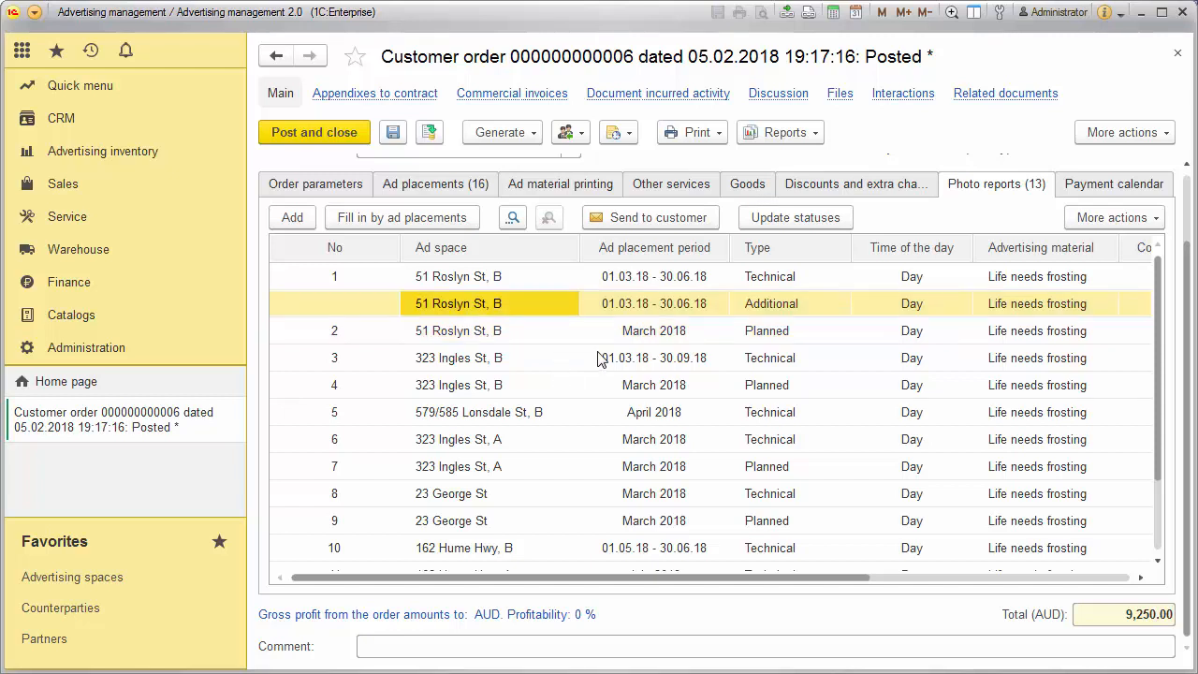
{"action": "left_click", "coordinate": [519, 330]}
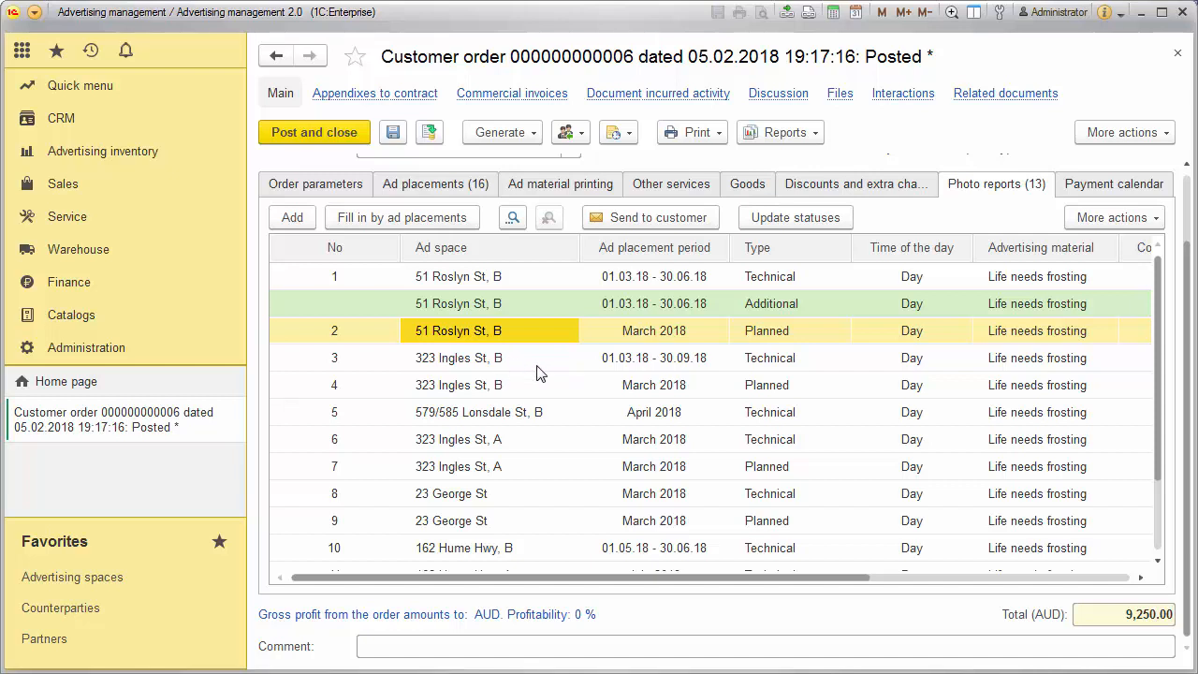
{"action": "left_click", "coordinate": [533, 359]}
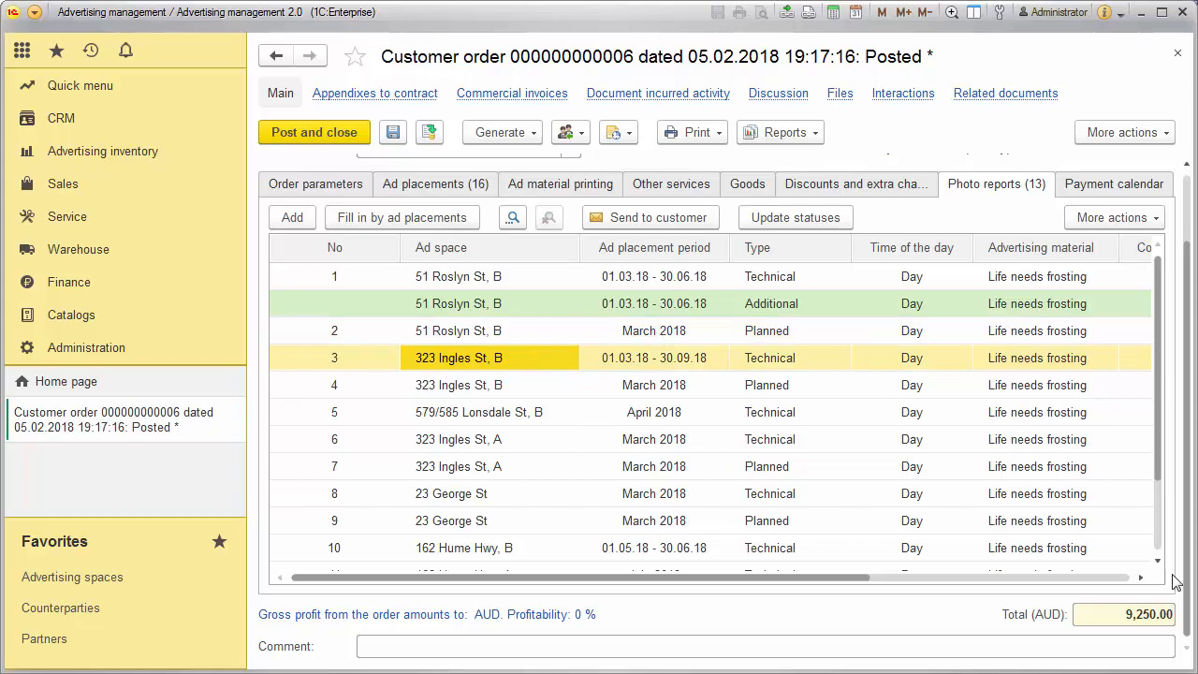